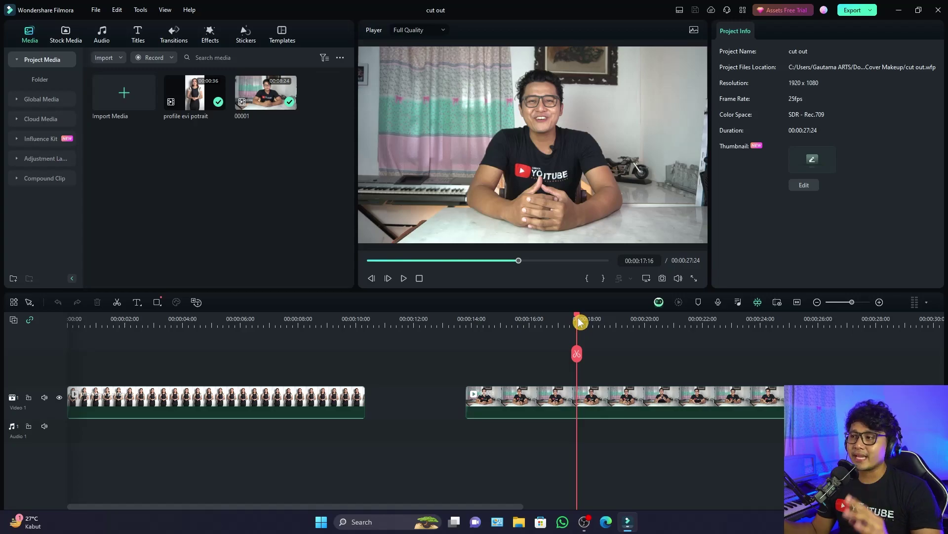
Preview frames of the woman's portrait clip and the man's desk clip on the timeline.
click(324, 322)
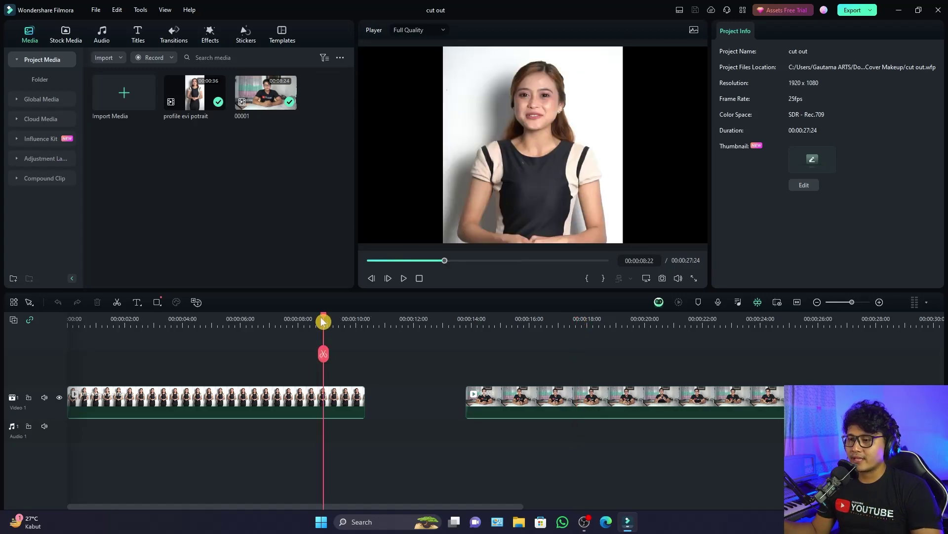
click(558, 322)
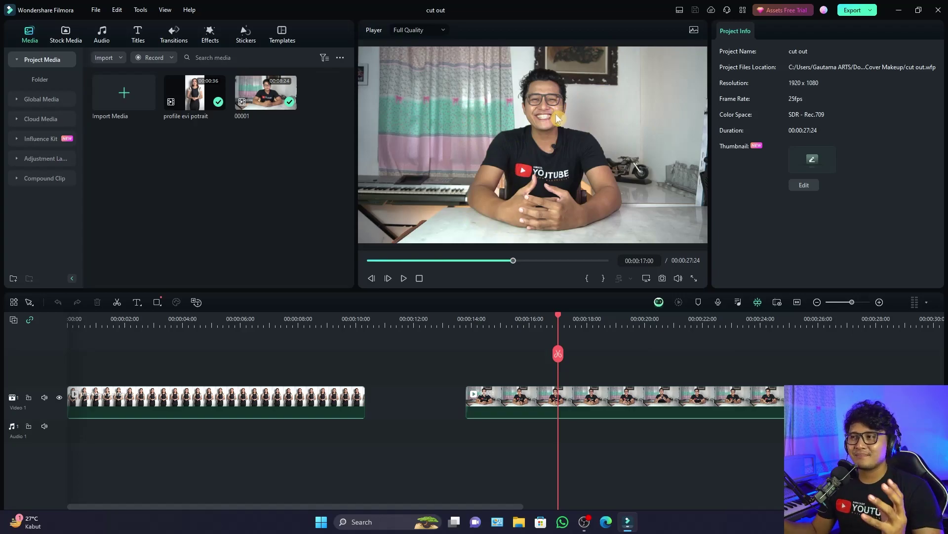
click(168, 322)
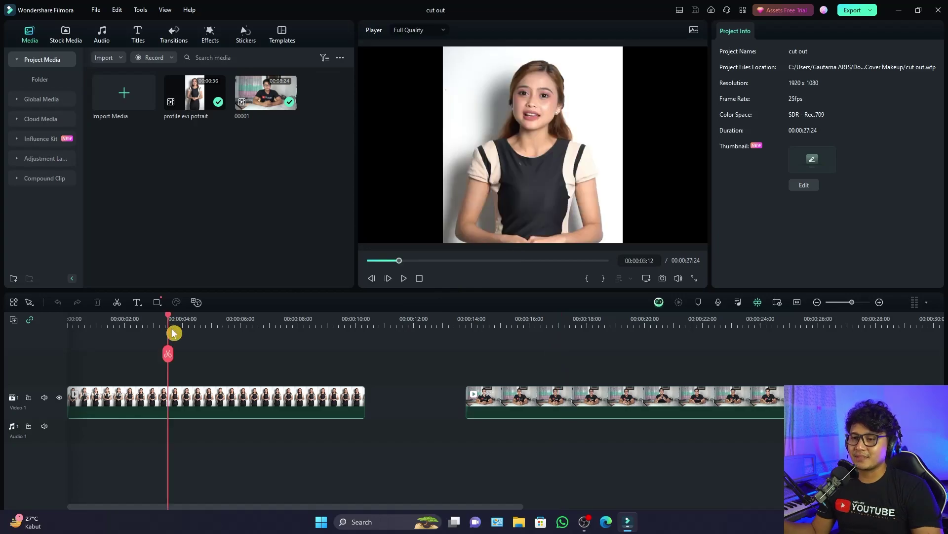
Enable Smart Cutout for the woman's portrait clip and open its cutout editor.
click(194, 399)
click(213, 365)
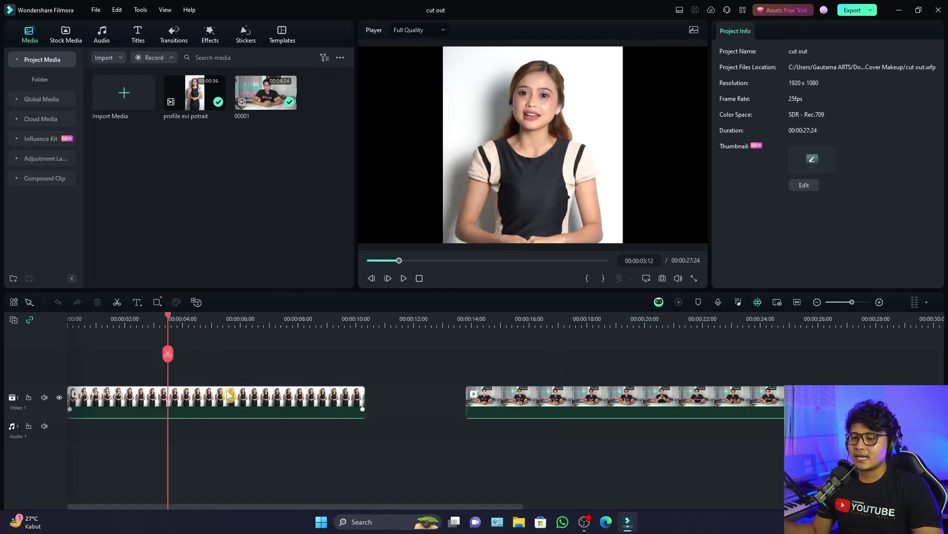
click(237, 402)
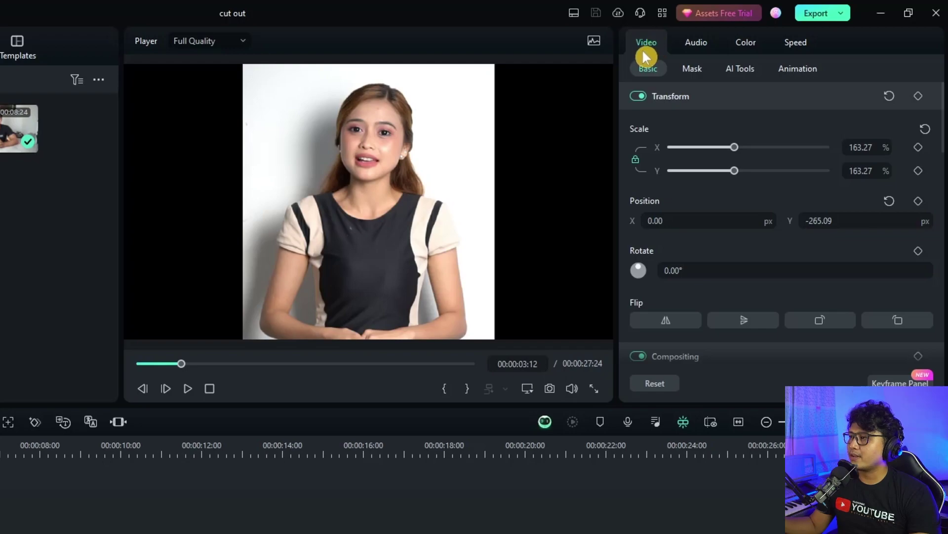
click(739, 72)
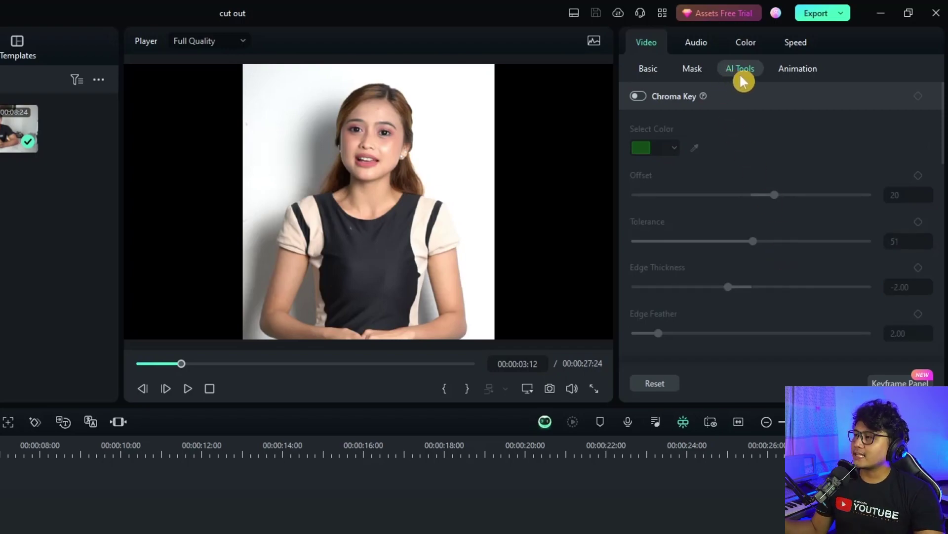
scroll(822, 153, down, 5)
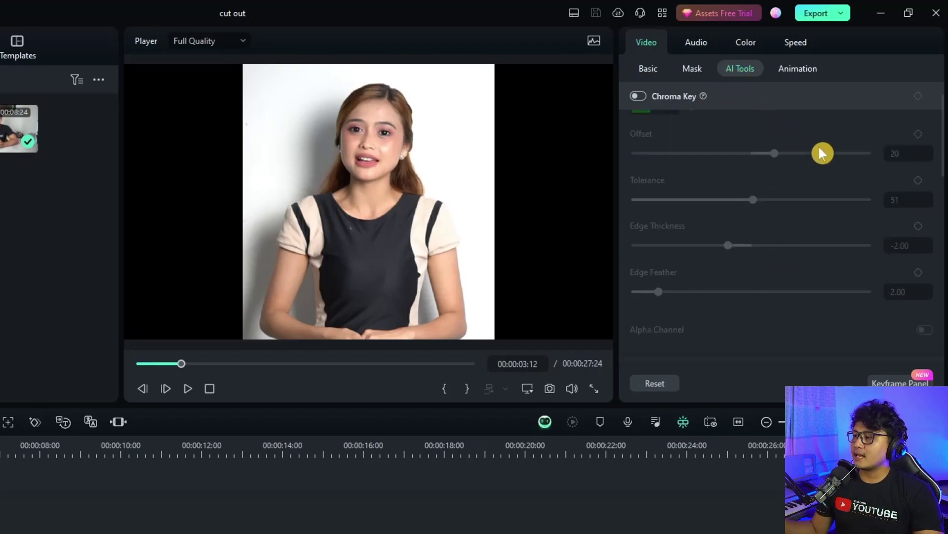
scroll(821, 154, down, 2)
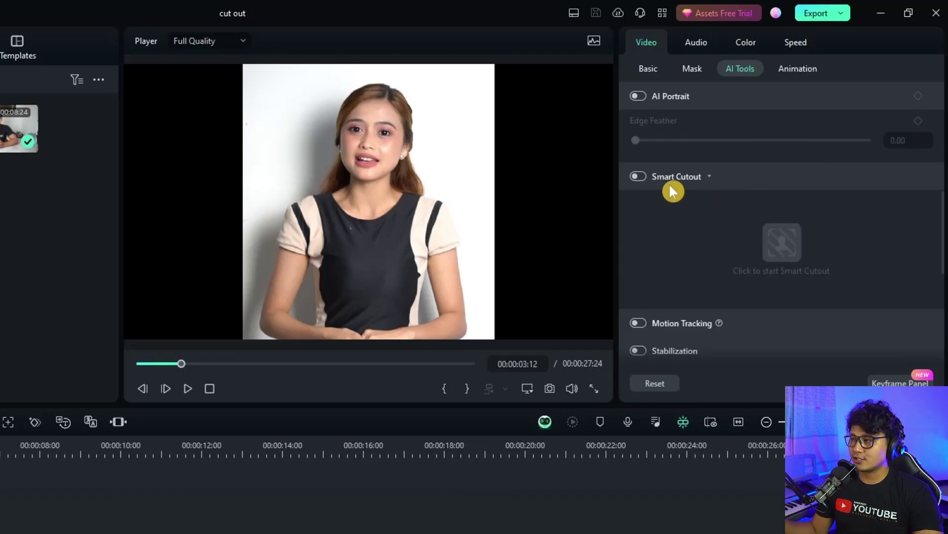
click(638, 177)
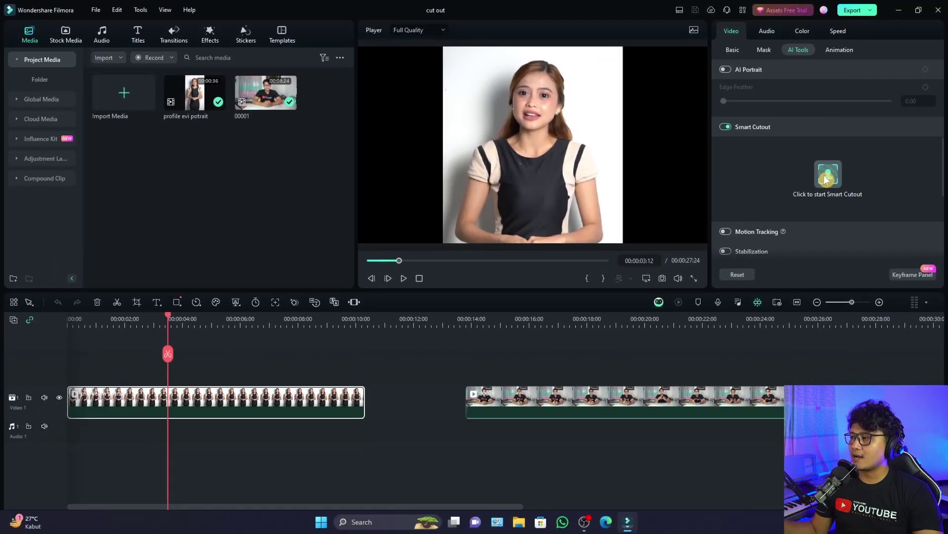
click(783, 243)
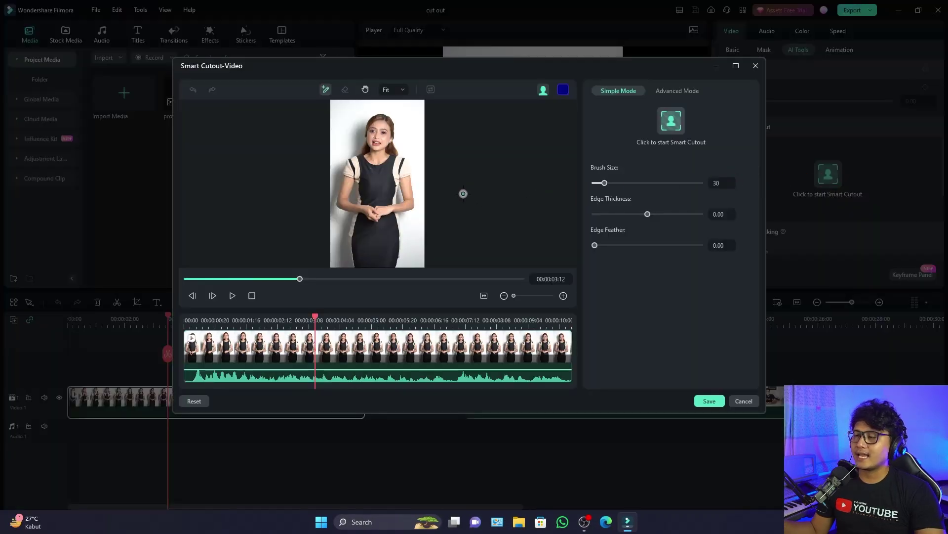
scroll(400, 172, up, 2)
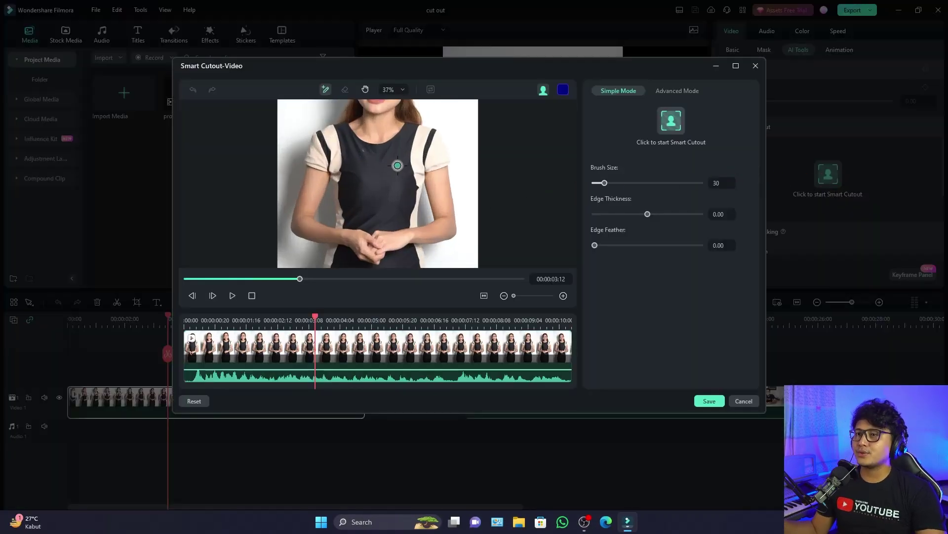
scroll(459, 188, up, 1)
scroll(457, 189, down, 1)
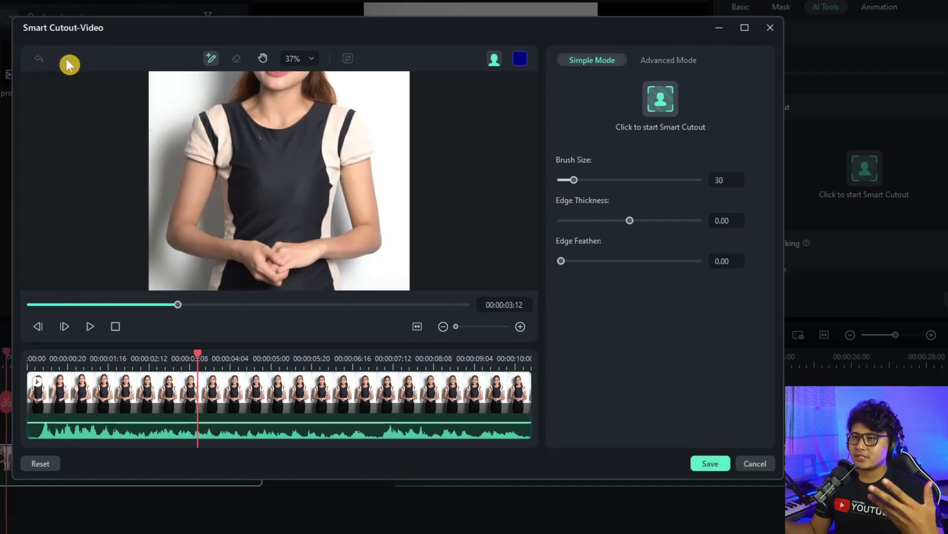
click(39, 59)
click(63, 60)
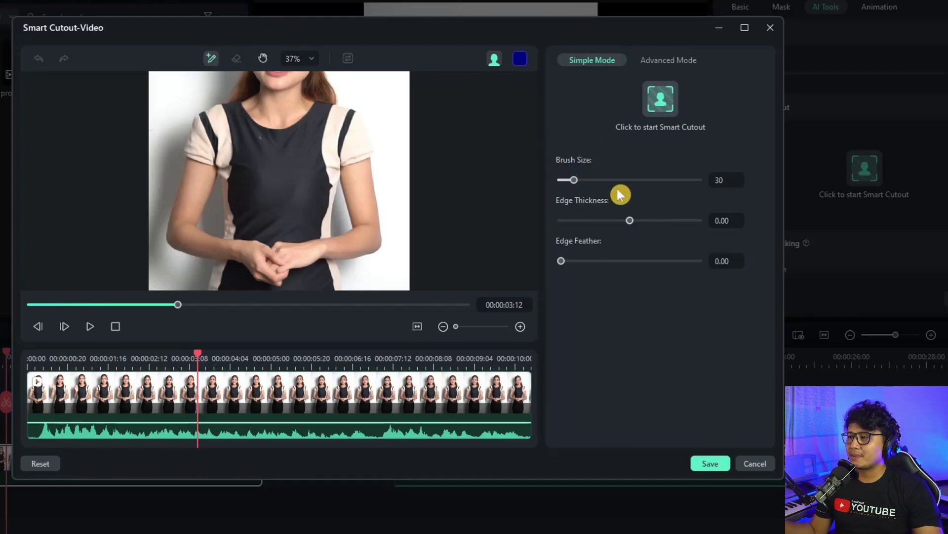
Set the cutout brush size to 150, edge thickness to -4.67 and edge feather to 0.37.
mouse_move(575, 182)
mouse_down()
mouse_move(724, 190)
mouse_move(586, 184)
mouse_move(631, 186)
mouse_up()
mouse_move(630, 220)
mouse_down()
mouse_move(588, 216)
mouse_move(626, 227)
mouse_up()
mouse_move(565, 262)
mouse_down()
mouse_move(594, 267)
mouse_move(564, 262)
mouse_up()
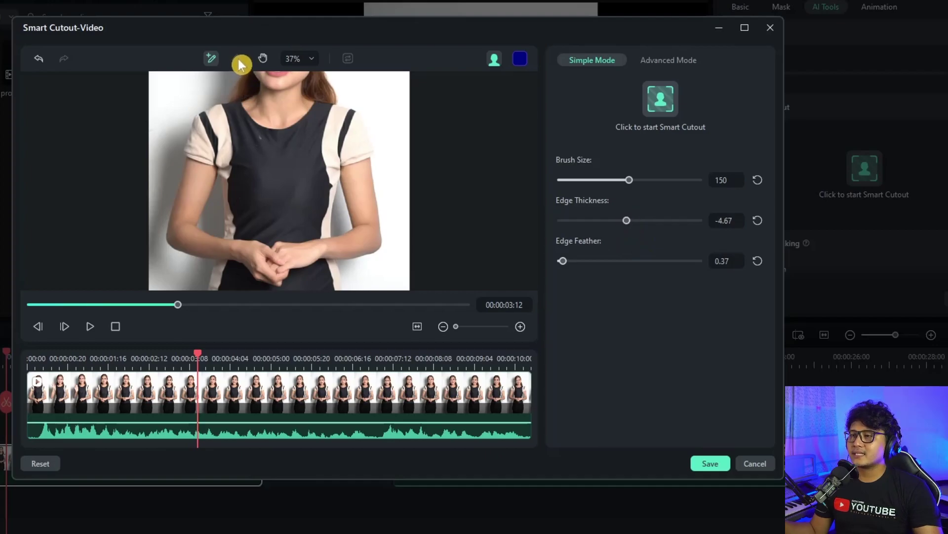
Examine the woman's head and shoulders in the cutout preview at several magnifications.
click(266, 61)
drag(260, 118, 286, 212)
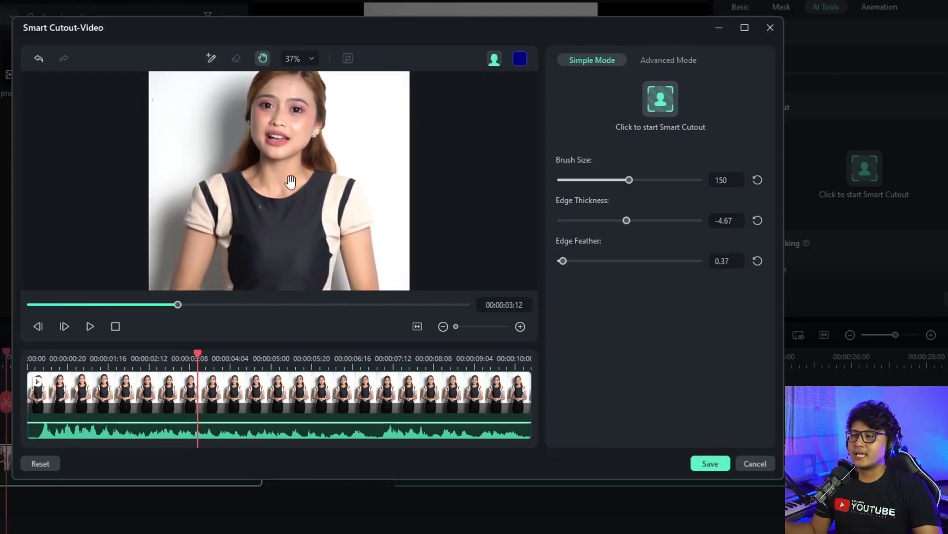
click(312, 58)
click(316, 75)
click(308, 60)
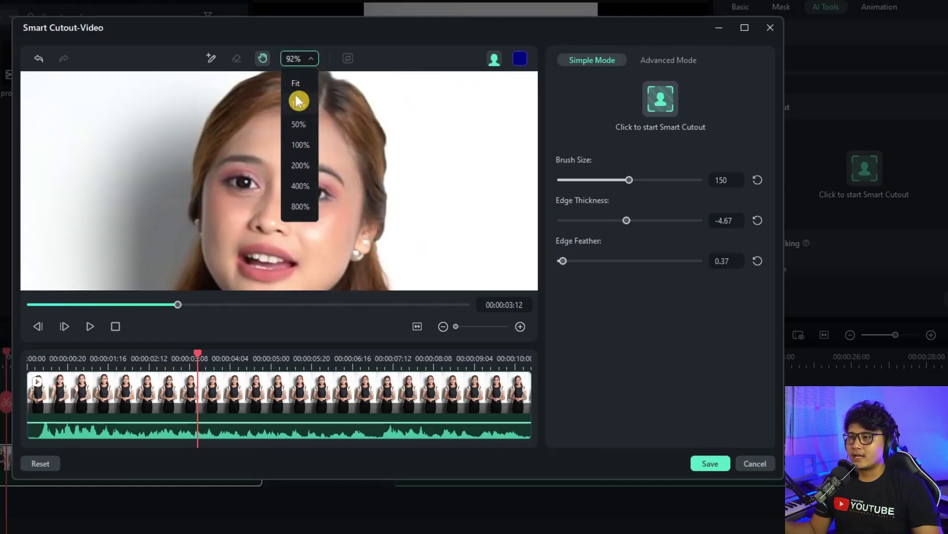
click(311, 141)
click(298, 58)
click(303, 89)
scroll(289, 151, up, 3)
scroll(289, 150, up, 2)
drag(297, 149, 299, 280)
drag(303, 142, 314, 163)
scroll(311, 163, down, 2)
scroll(296, 104, up, 1)
drag(297, 104, 301, 286)
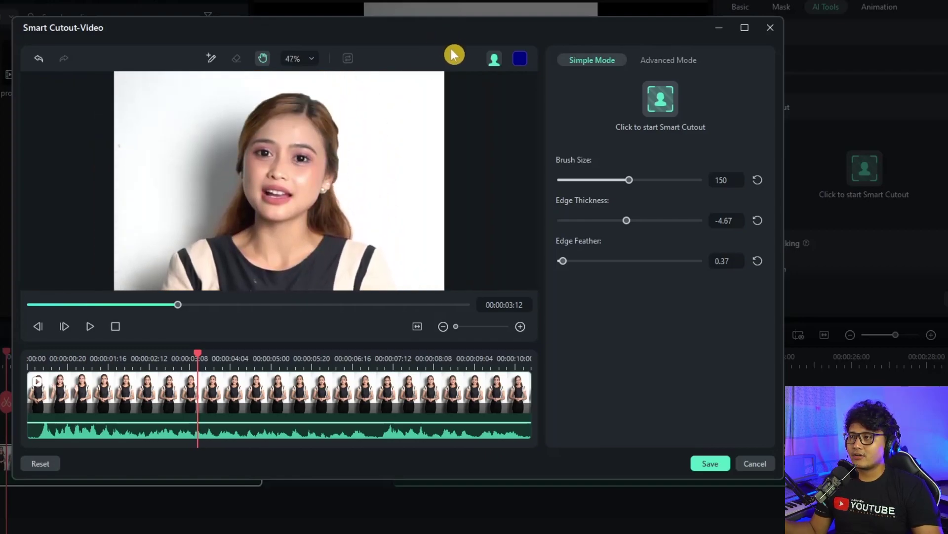
Choose the Alpha Overlay display for the cutout preview and frame the woman's head and shoulders.
click(495, 58)
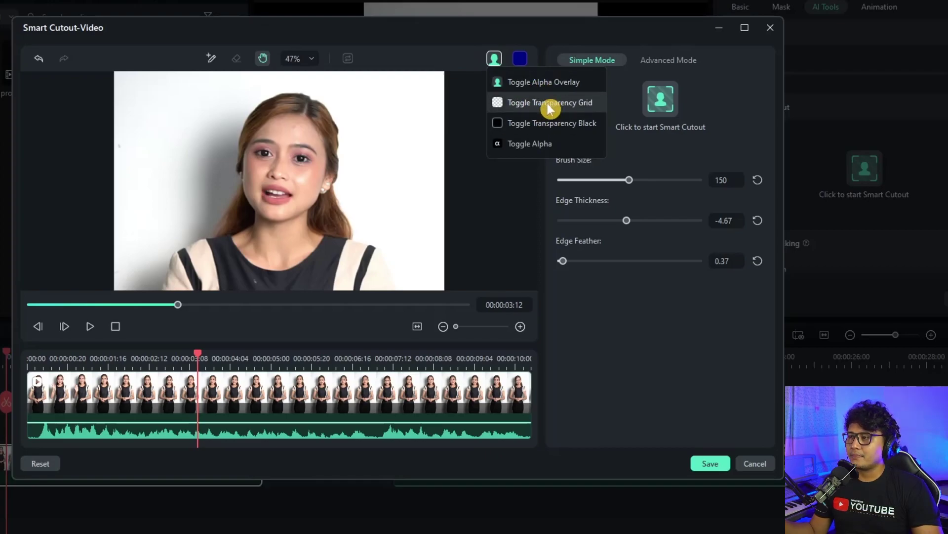
click(529, 81)
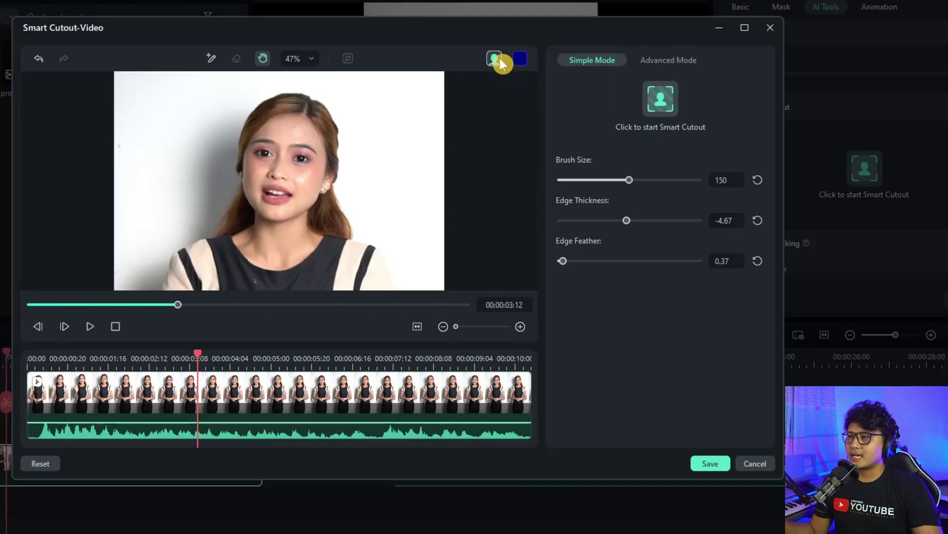
scroll(253, 157, down, 3)
scroll(282, 148, down, 2)
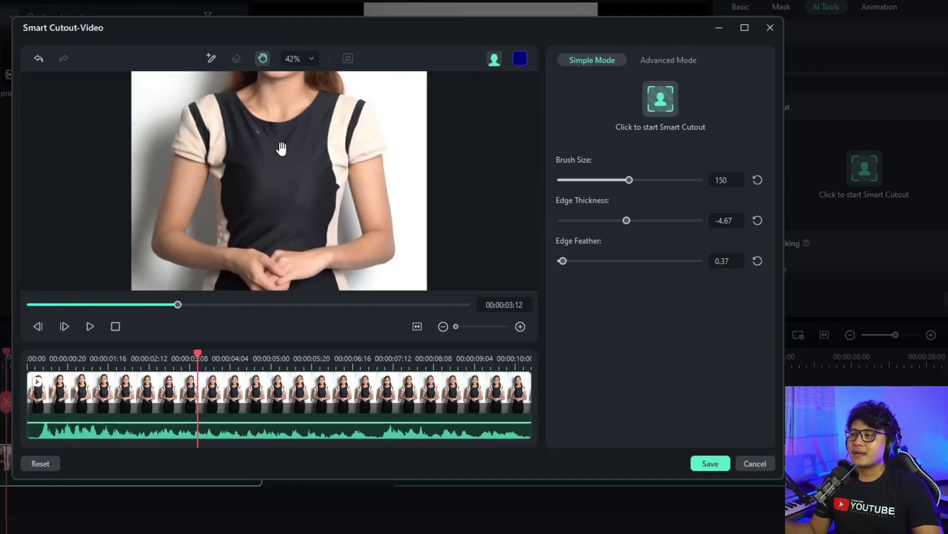
scroll(279, 233, up, 4)
drag(285, 205, 279, 225)
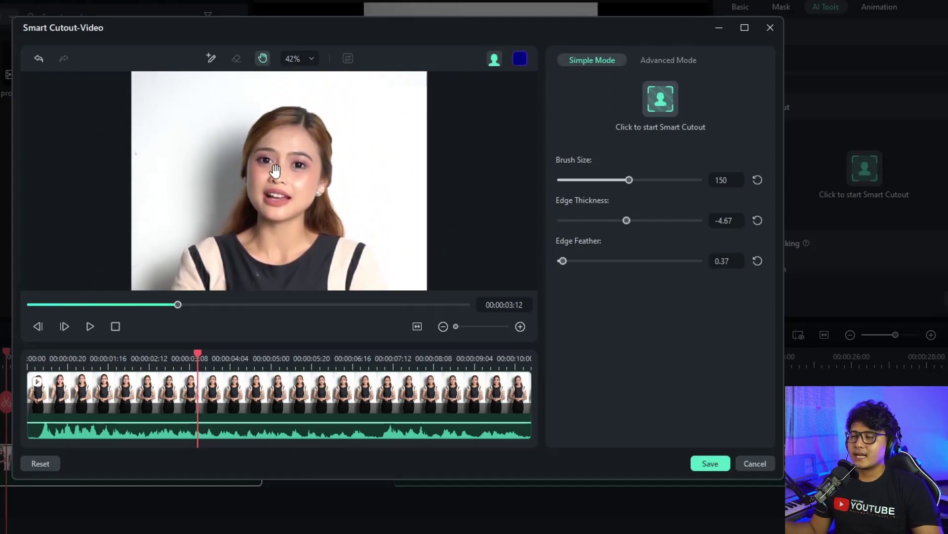
Activate the smart brush for marking the subject in the cutout preview.
click(207, 61)
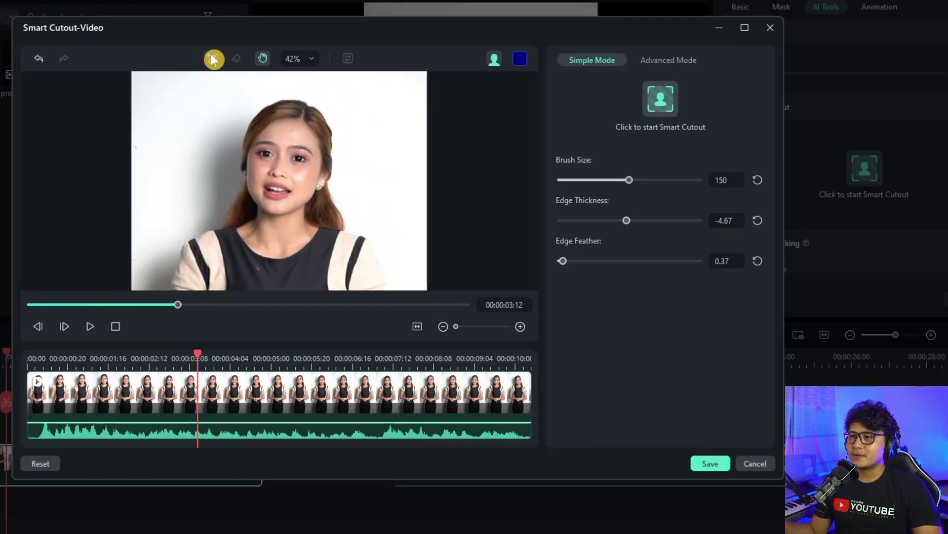
click(212, 60)
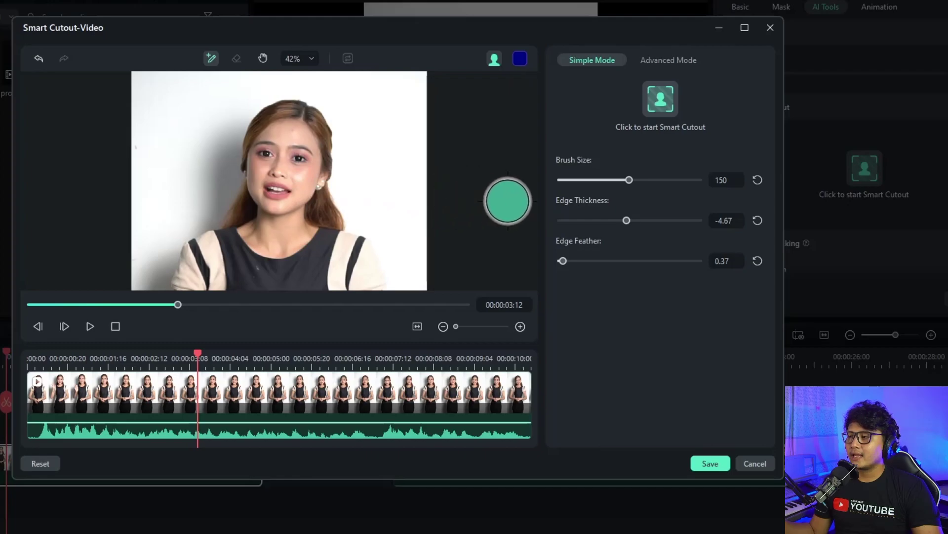
scroll(281, 169, down, 1)
Look through the clip frame by frame to compare the woman's poses for the cutout.
mouse_move(179, 311)
mouse_down()
mouse_move(51, 310)
mouse_move(504, 311)
mouse_move(66, 311)
mouse_move(263, 310)
mouse_move(164, 302)
mouse_move(23, 310)
mouse_move(491, 311)
mouse_move(237, 314)
mouse_move(247, 310)
mouse_up()
drag(303, 154, 296, 233)
drag(255, 316, 212, 309)
click(43, 330)
click(45, 331)
click(70, 328)
click(69, 328)
click(69, 328)
click(69, 328)
click(69, 328)
Play the clip briefly, stop it and go to the smiling frame at 00:00:04:04.
click(90, 328)
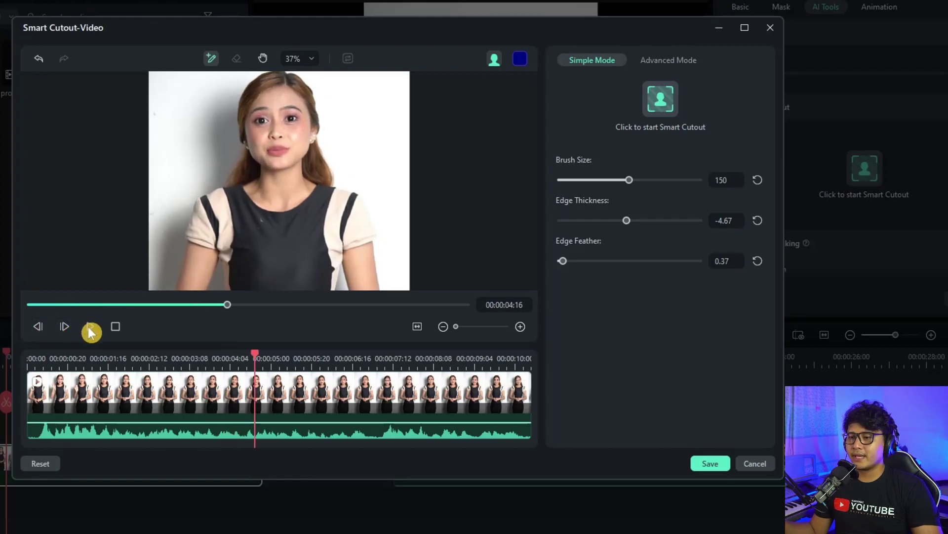
click(115, 327)
drag(31, 304, 209, 302)
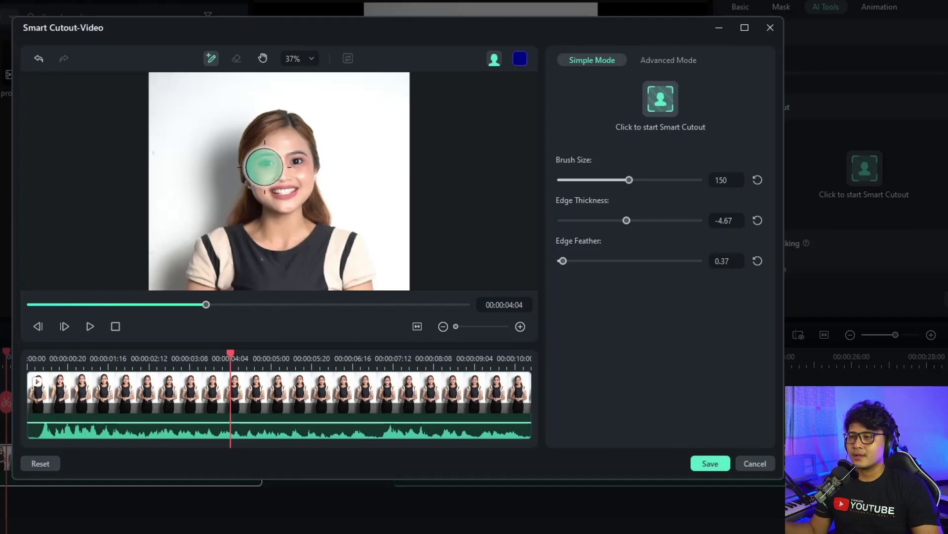
Set the brush size to 82 and paint a stroke from the woman's hair down over her face.
scroll(265, 167, up, 3)
scroll(287, 116, up, 3)
scroll(267, 264, down, 4)
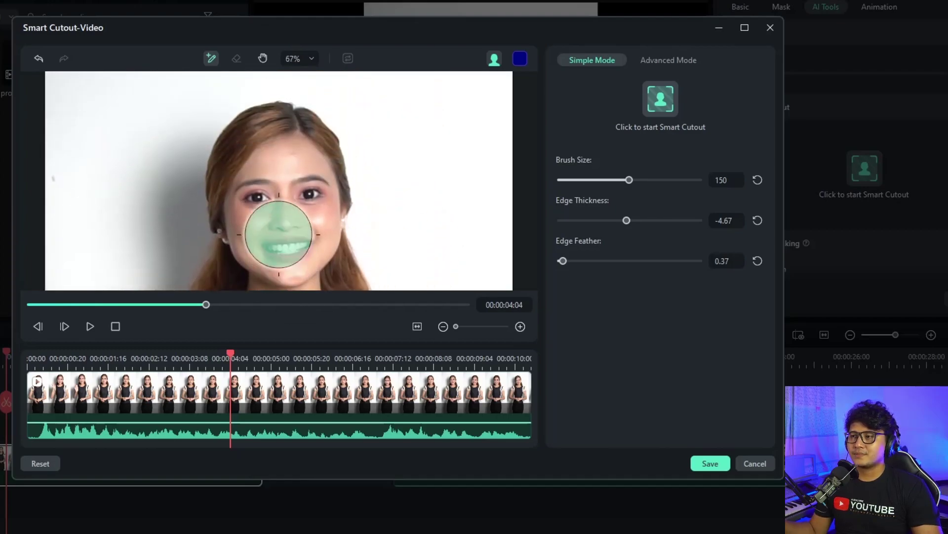
scroll(286, 237, up, 3)
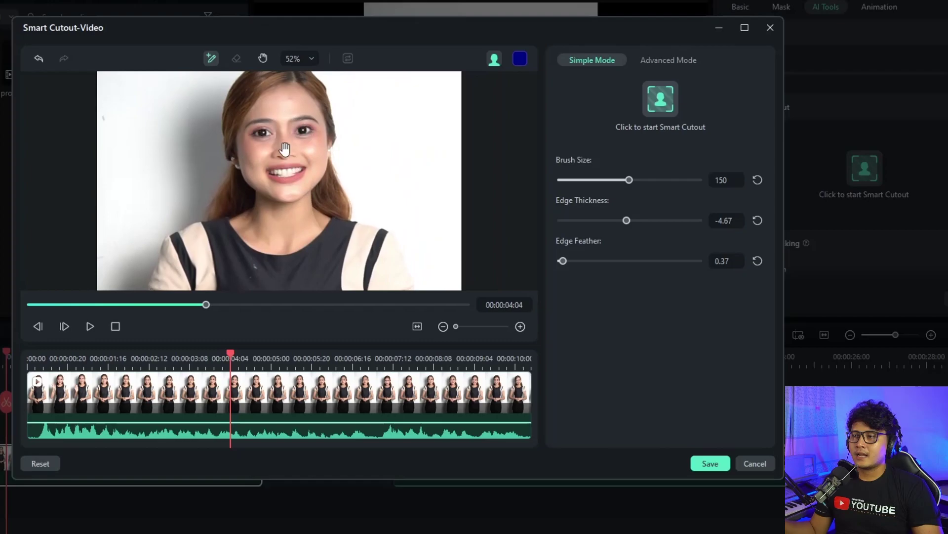
scroll(275, 158, down, 3)
scroll(281, 173, up, 2)
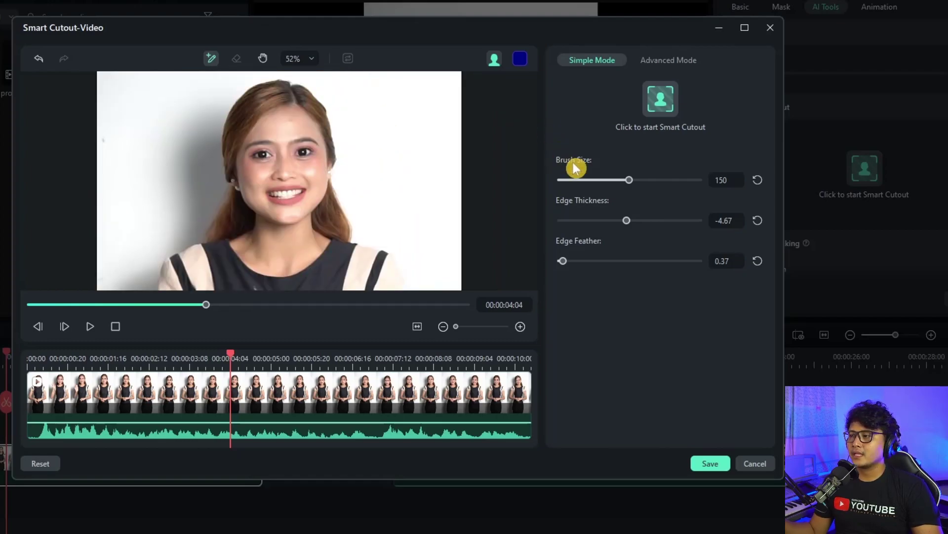
drag(629, 180, 597, 180)
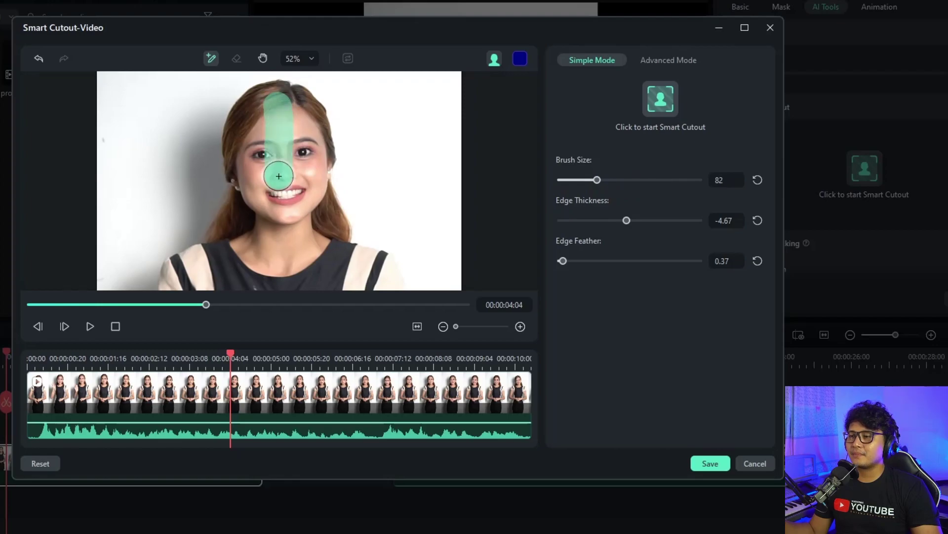
drag(280, 201, 281, 207)
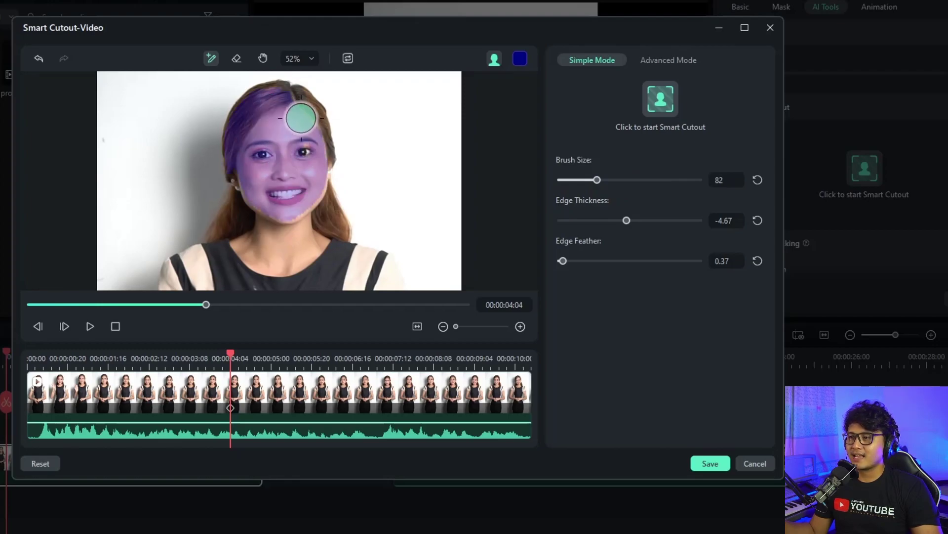
Paint over the unselected hair along the top and right side of the woman's head to add it to the cutout.
scroll(281, 108, up, 1)
drag(282, 118, 288, 169)
scroll(289, 157, up, 2)
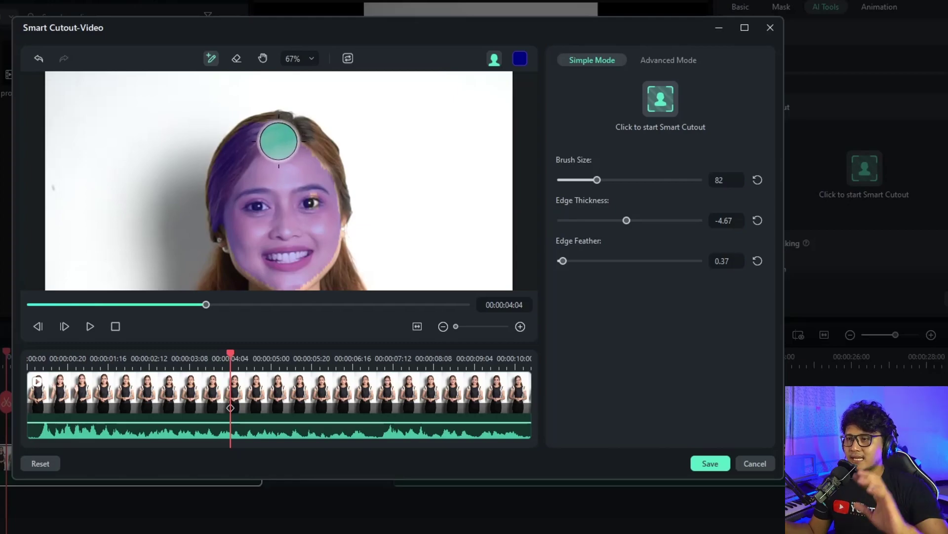
mouse_move(296, 142)
mouse_down()
mouse_move(312, 154)
mouse_move(317, 186)
mouse_up()
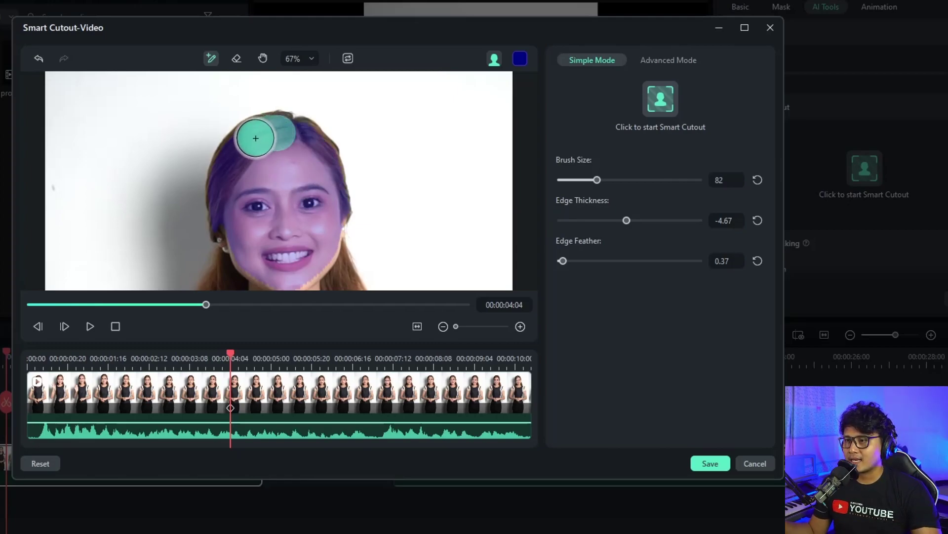
mouse_move(277, 134)
mouse_down()
mouse_move(264, 133)
mouse_move(295, 134)
mouse_move(328, 161)
mouse_up()
Erase the excess cutout selection on the background beside the right side of the woman's hair.
scroll(308, 141, down, 2)
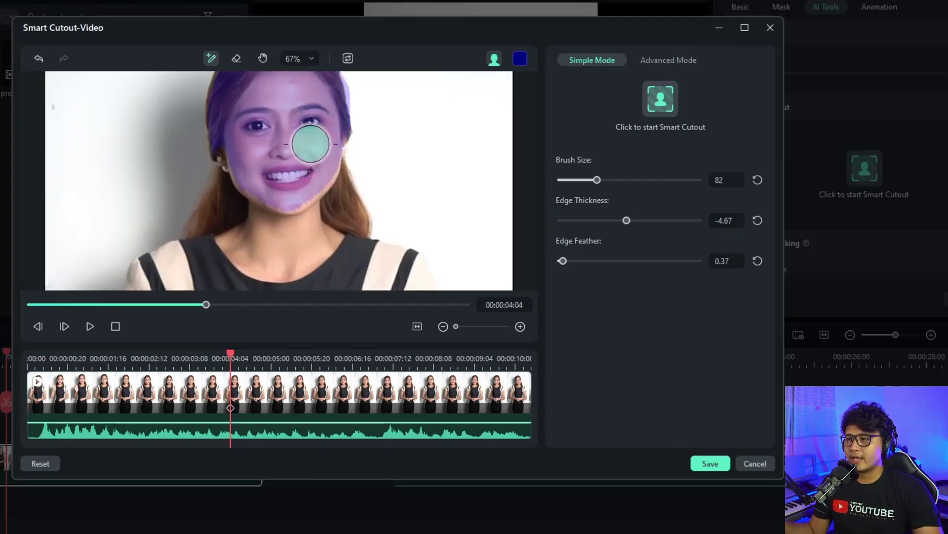
scroll(311, 153, up, 2)
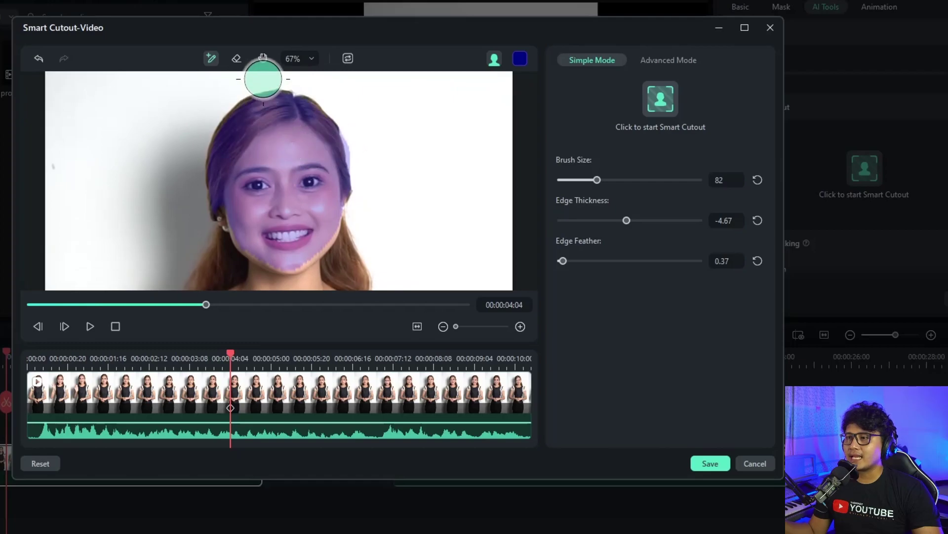
click(236, 59)
drag(364, 133, 366, 163)
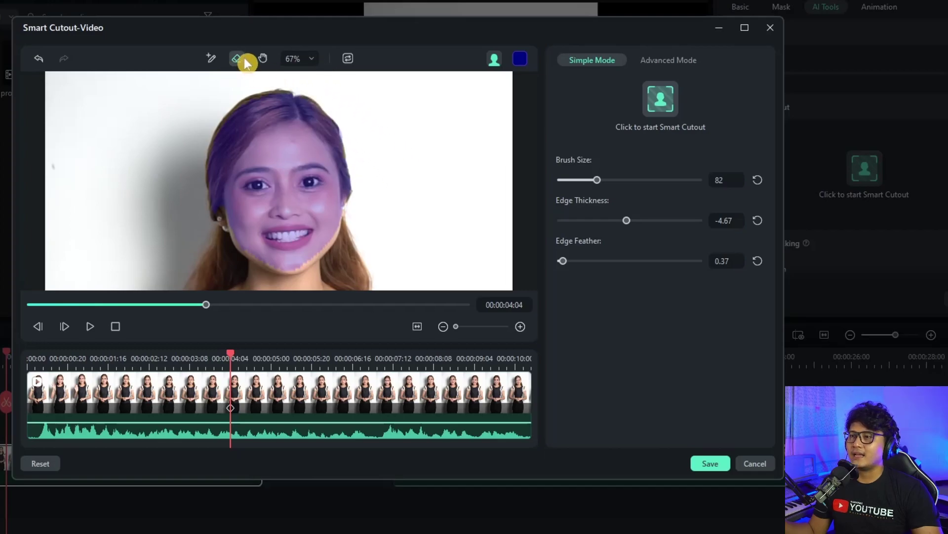
Paint over the woman's neck, lower hair and upper chest to add them to the cutout.
click(209, 61)
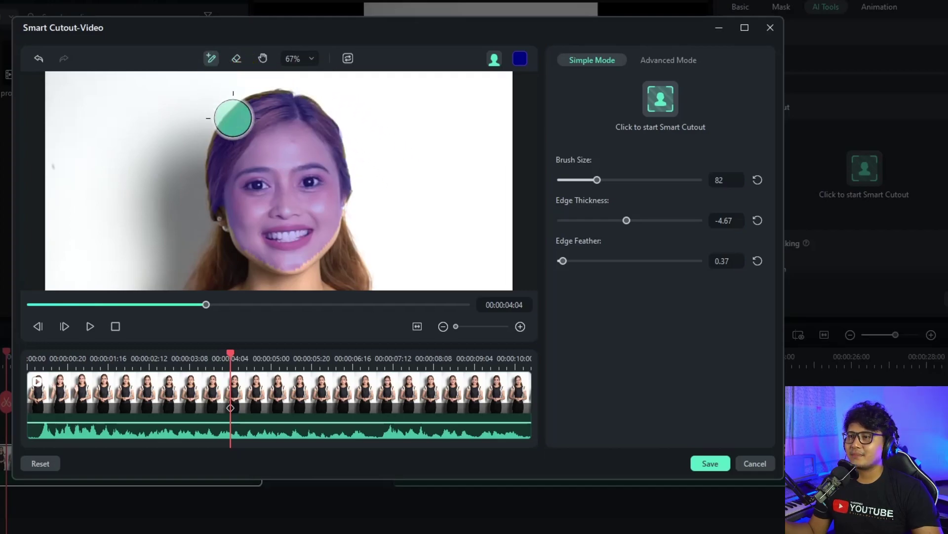
scroll(250, 187, down, 3)
drag(277, 116, 278, 229)
drag(250, 121, 214, 201)
drag(298, 117, 341, 161)
drag(249, 101, 218, 159)
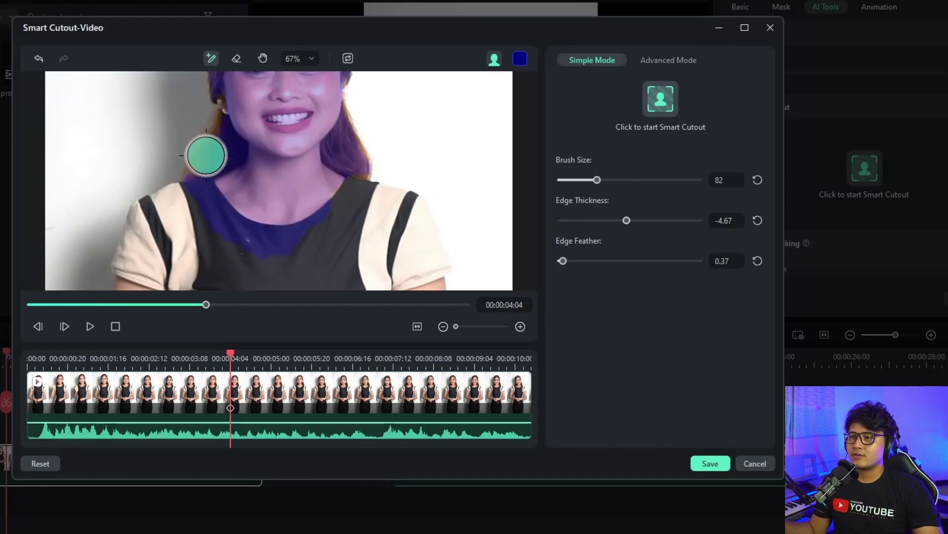
Paint over the woman's shirt, sleeves, arms and hands to include her whole upper body in the cutout.
scroll(389, 212, down, 3)
scroll(303, 190, down, 2)
drag(163, 94, 216, 249)
scroll(319, 158, up, 5)
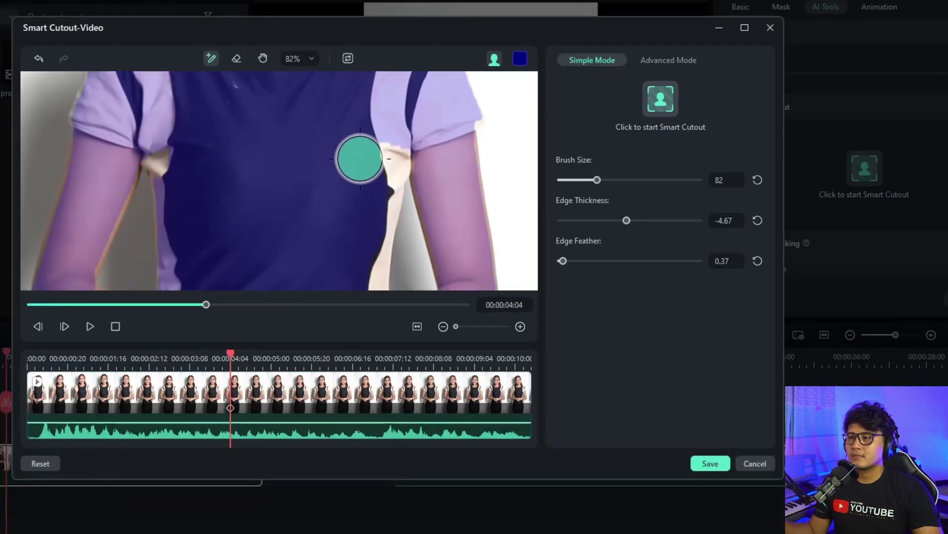
scroll(155, 154, down, 5)
scroll(268, 169, down, 2)
scroll(226, 186, up, 5)
scroll(98, 182, down, 1)
scroll(352, 159, up, 2)
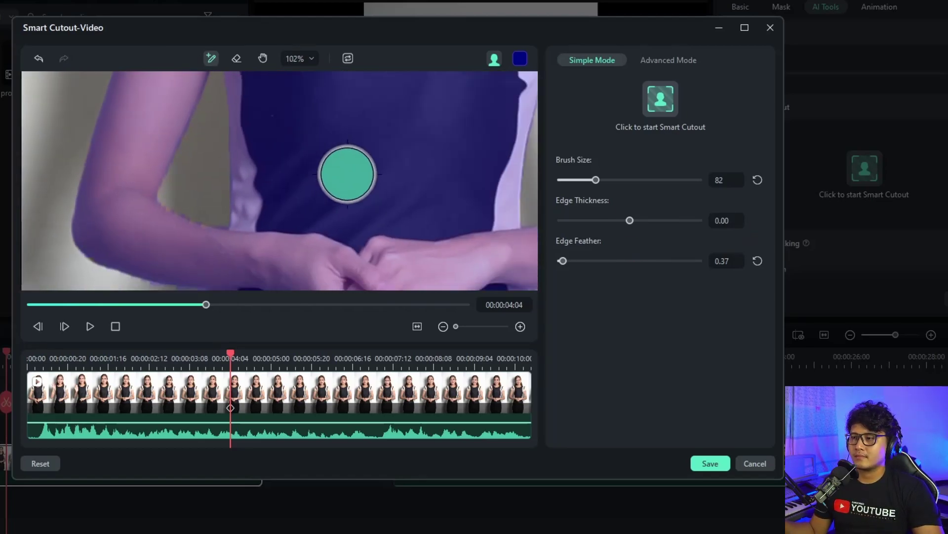
scroll(334, 205, up, 2)
Adjust the cutout edge around the woman to an edge thickness of 0.00 and an edge feather of 4.02.
click(237, 59)
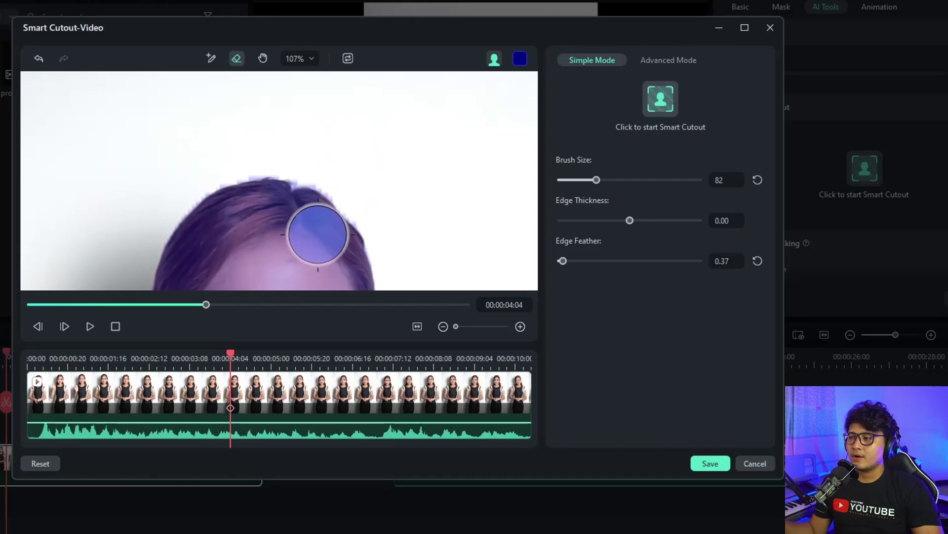
scroll(318, 142, down, 1)
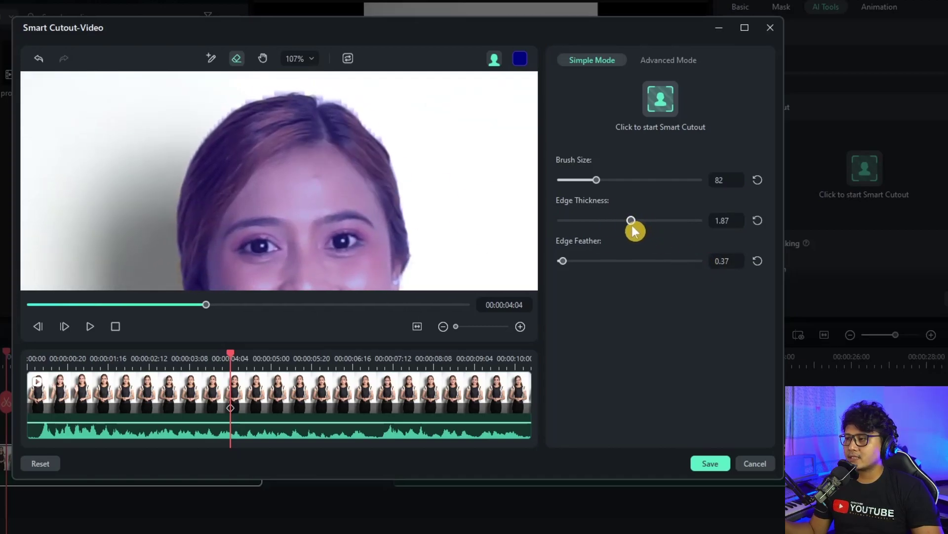
drag(634, 223, 630, 224)
drag(565, 265, 603, 269)
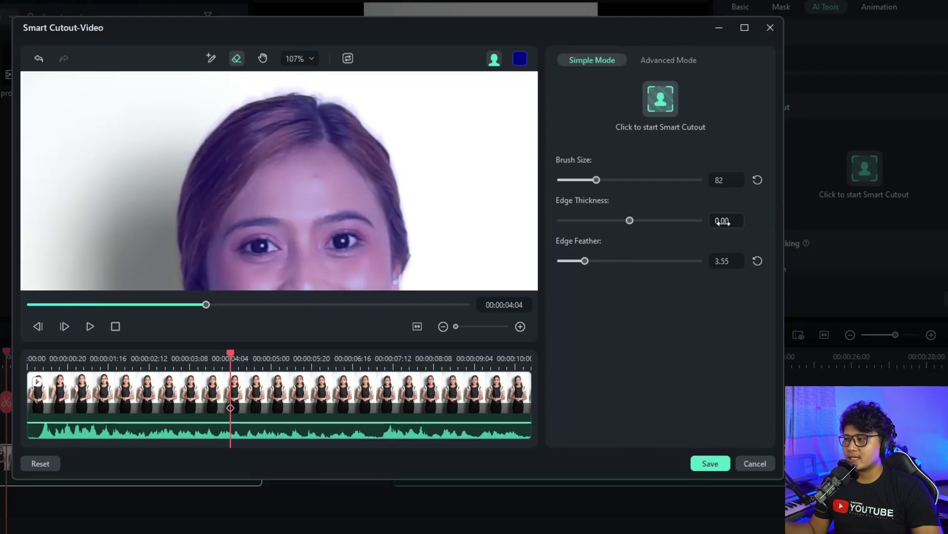
mouse_move(583, 265)
mouse_down()
mouse_move(566, 265)
mouse_move(594, 268)
mouse_up()
scroll(344, 229, down, 2)
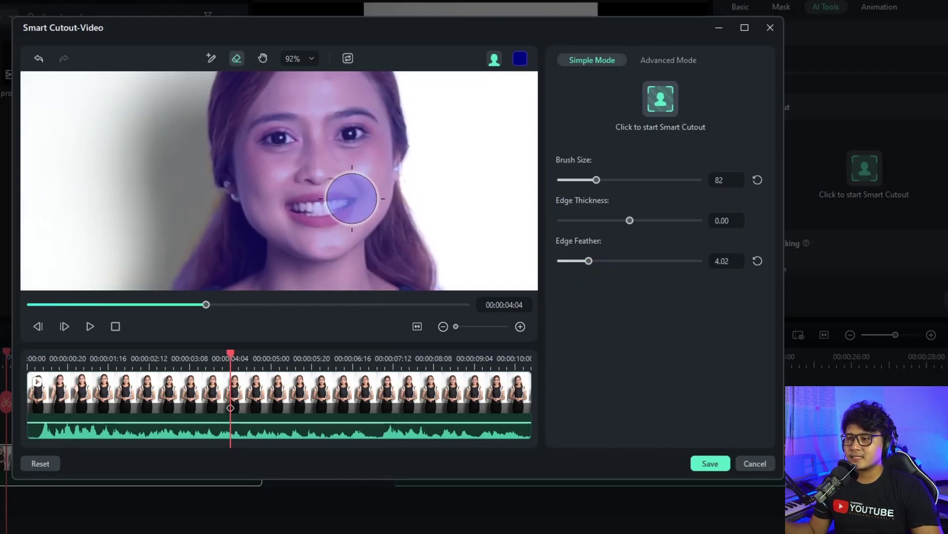
scroll(346, 202, down, 1)
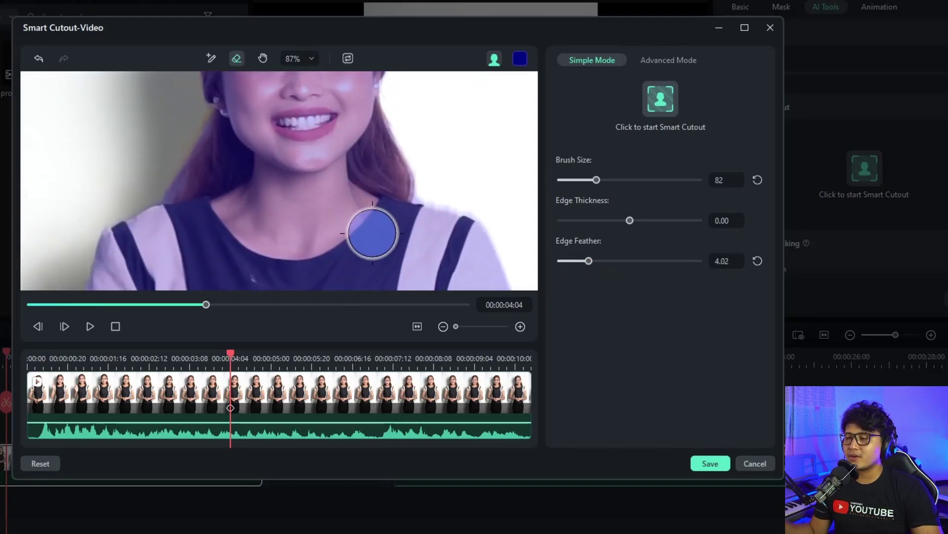
Undo the last change, set the edge feather to 1.87 and run Smart Cutout on the clip.
click(40, 59)
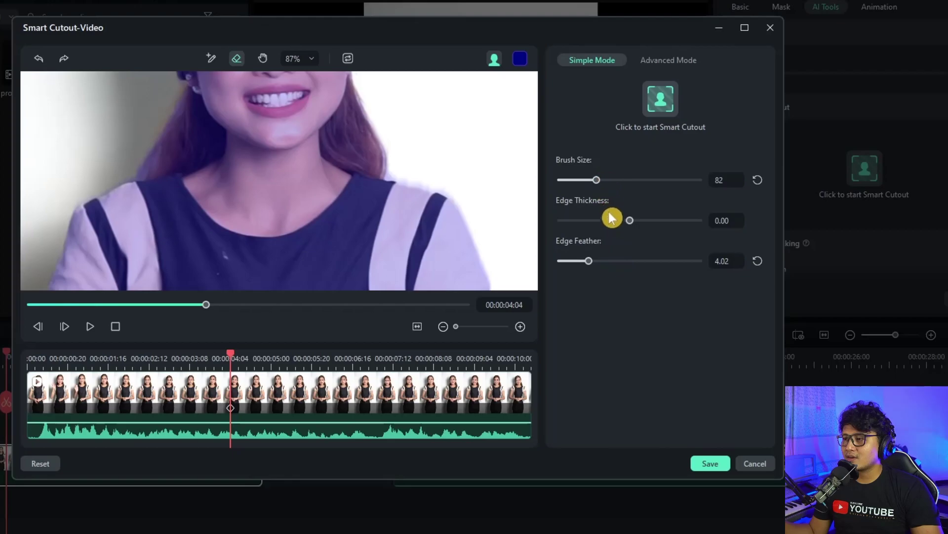
drag(593, 264, 574, 261)
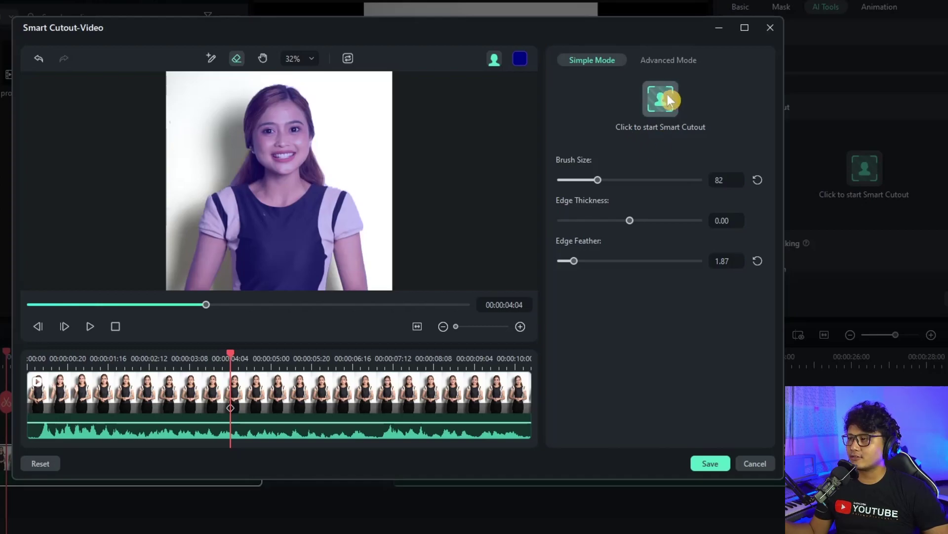
click(655, 99)
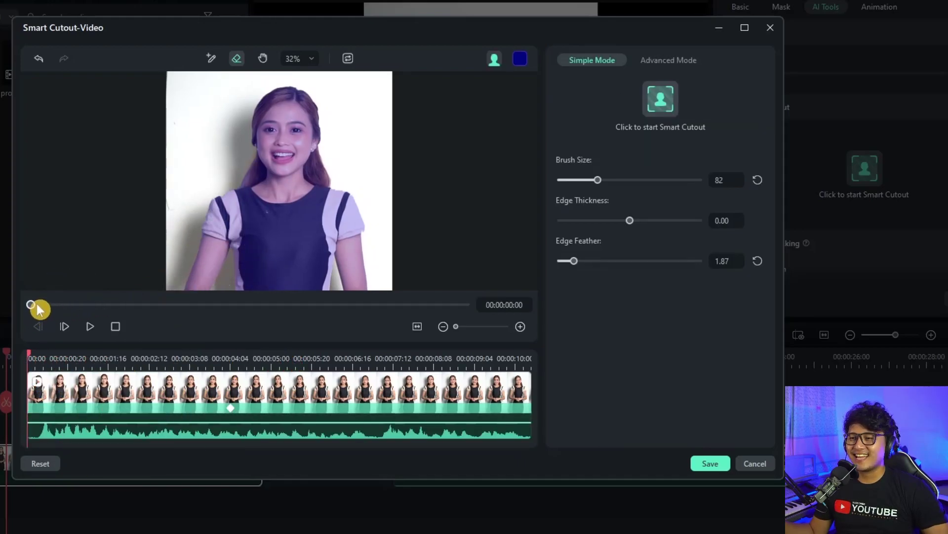
Go to the waving frame at 00:00:00:13 and examine the cutout edges around the raised hand and fingers.
drag(31, 308, 56, 309)
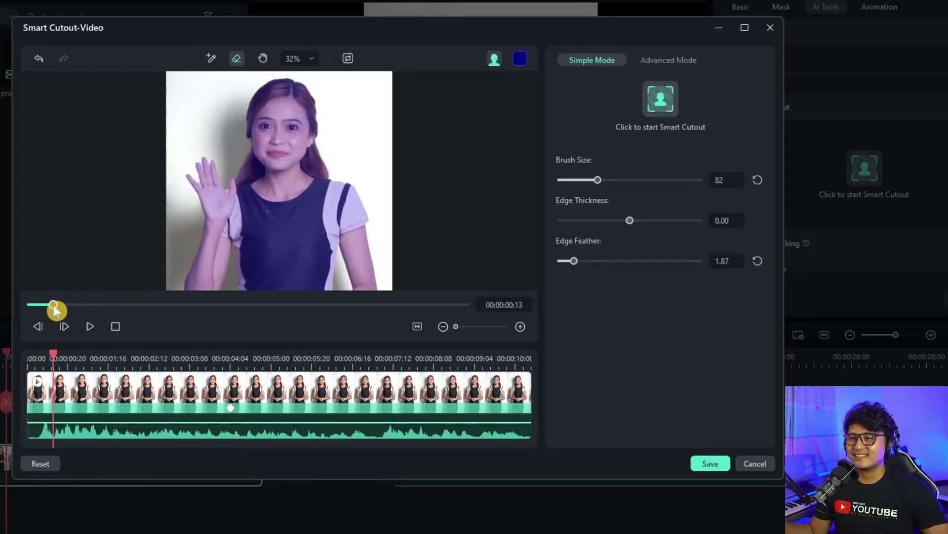
scroll(203, 178, up, 3)
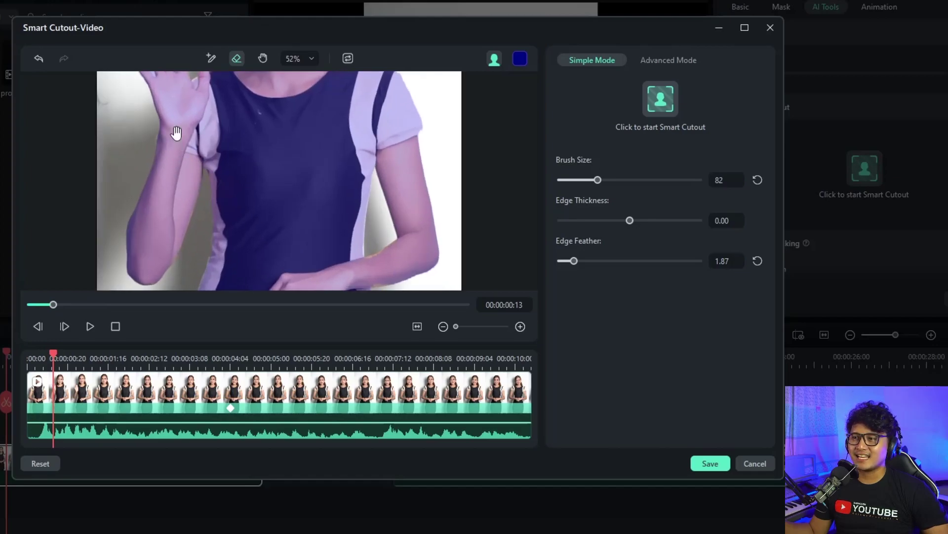
scroll(265, 250, down, 2)
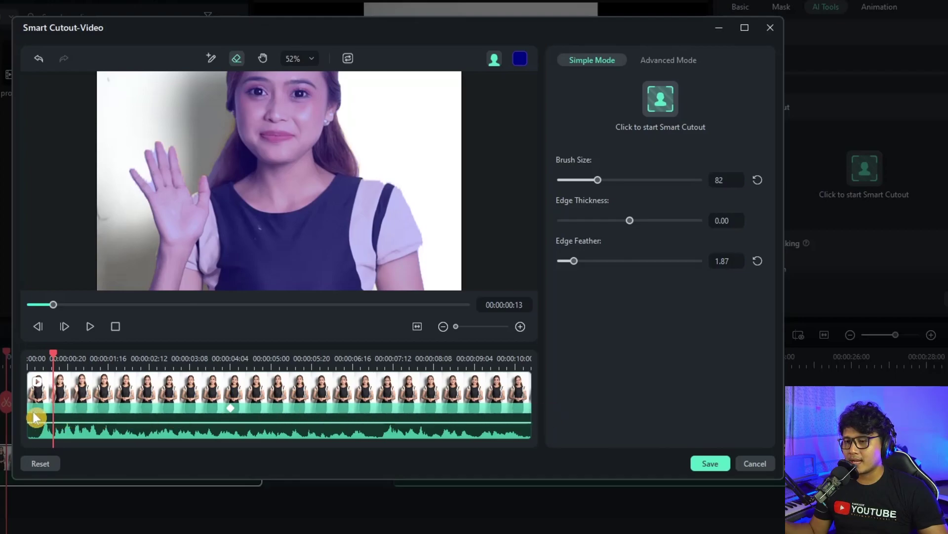
scroll(78, 182, up, 1)
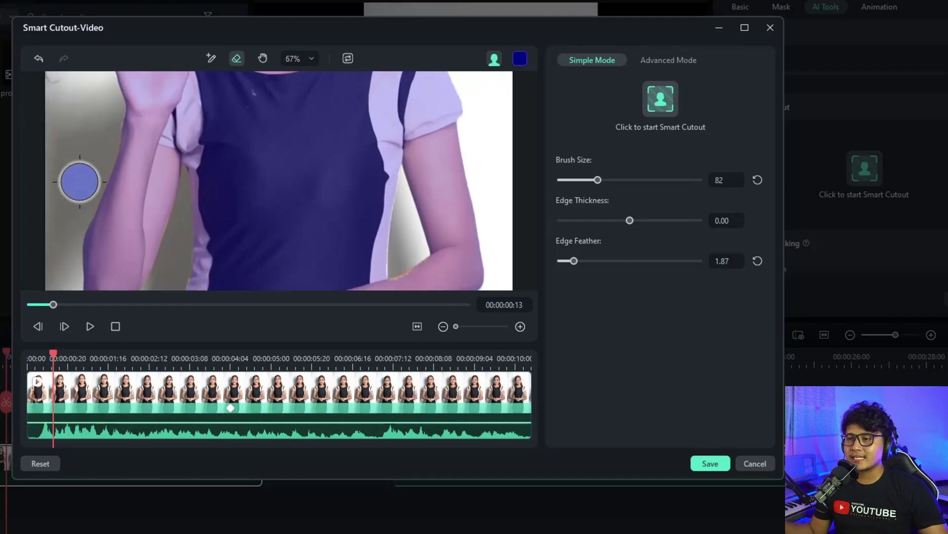
drag(111, 135, 131, 259)
scroll(127, 157, up, 3)
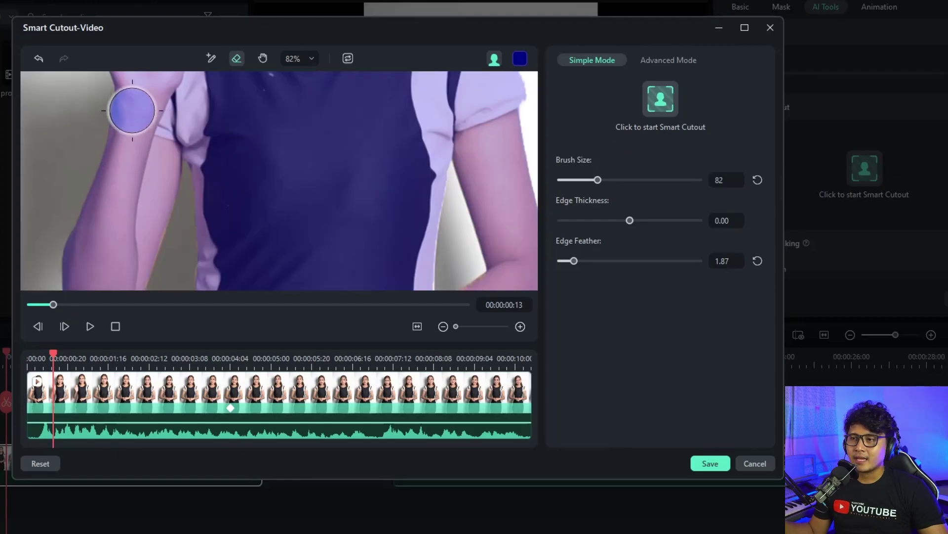
scroll(157, 131, up, 5)
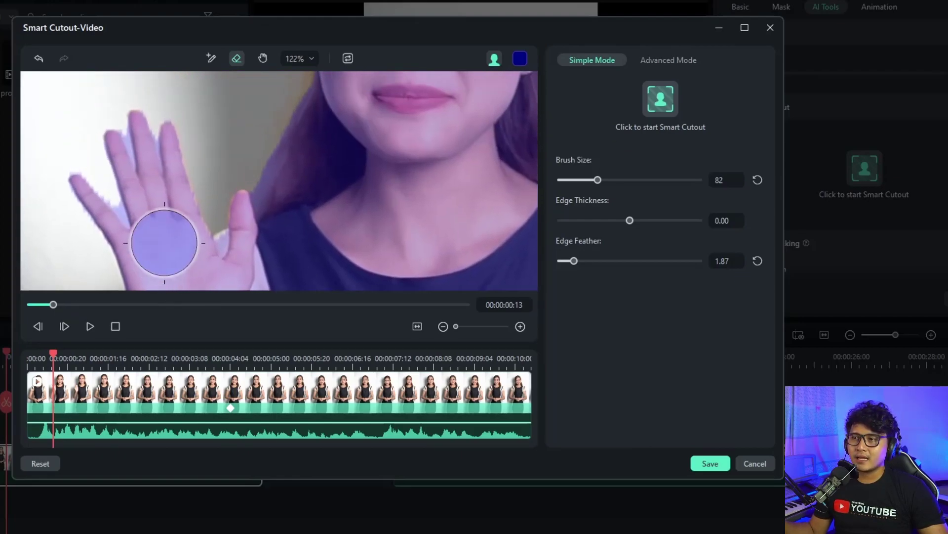
scroll(125, 203, up, 2)
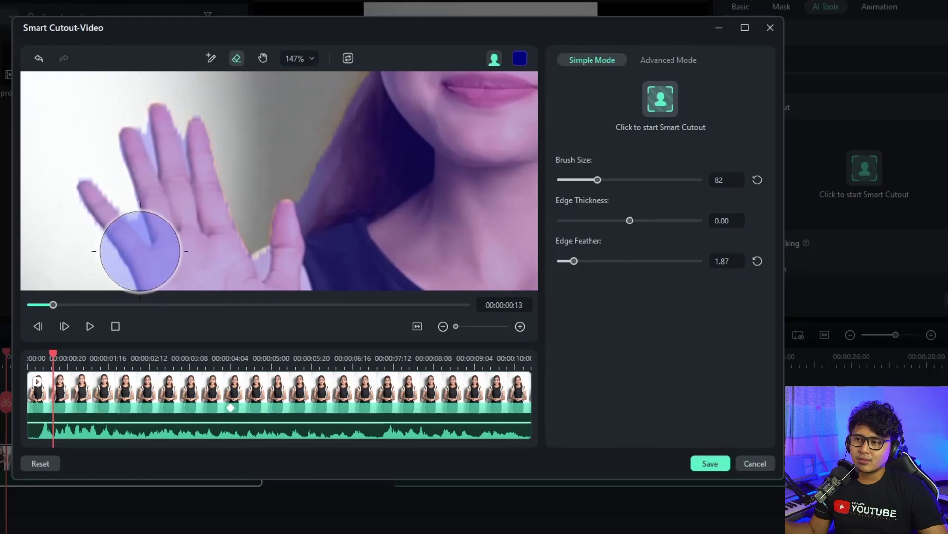
At 00:00:00:15, clean up the selection between the raised hand's fingers with brush size 8 and run Smart Cutout again.
click(57, 358)
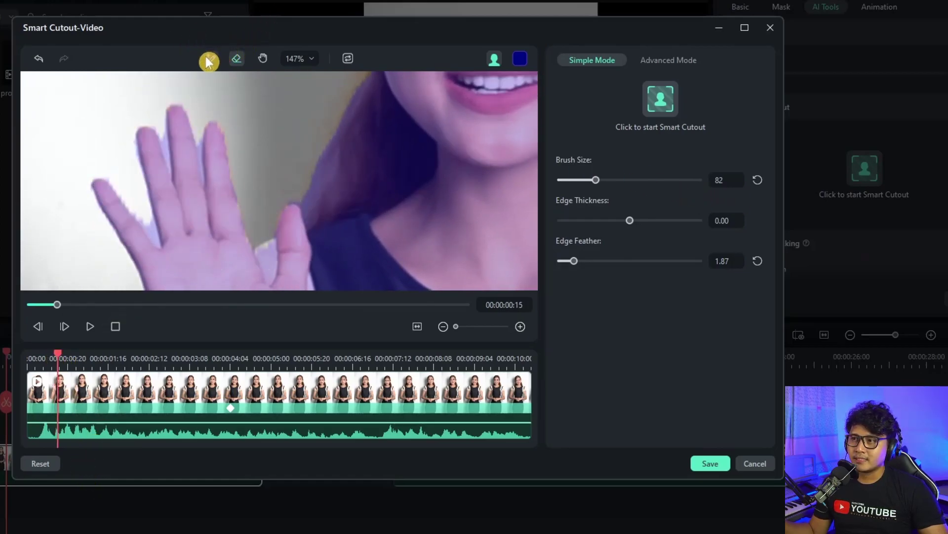
click(236, 58)
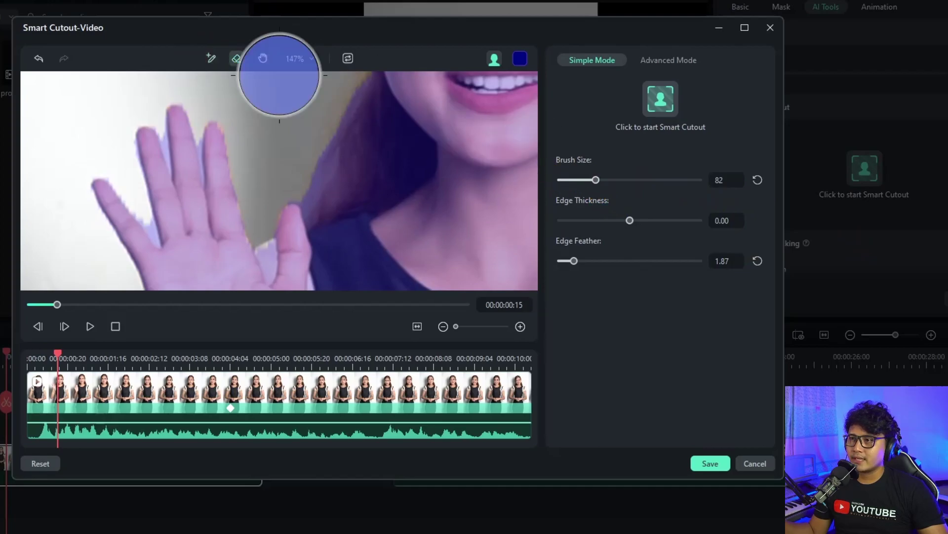
drag(595, 180, 560, 180)
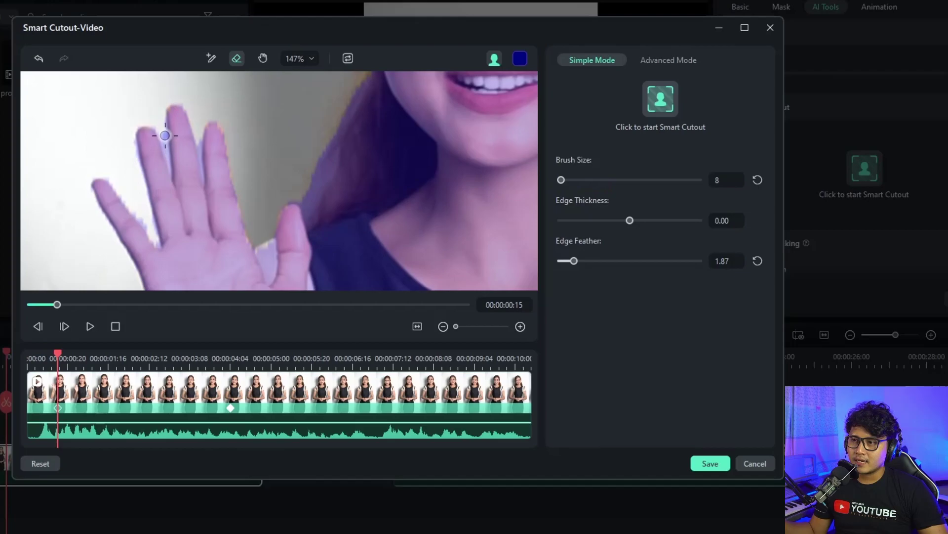
drag(163, 146, 170, 166)
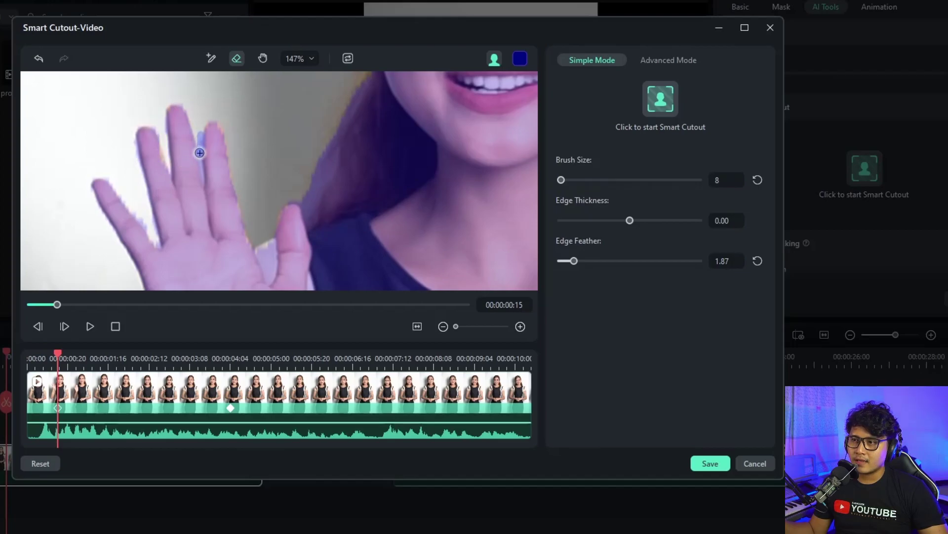
click(213, 58)
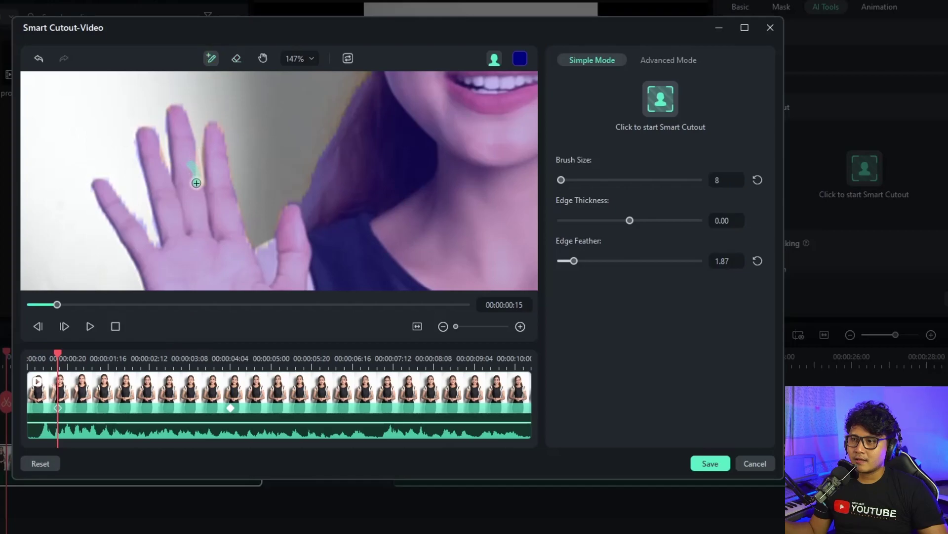
click(238, 58)
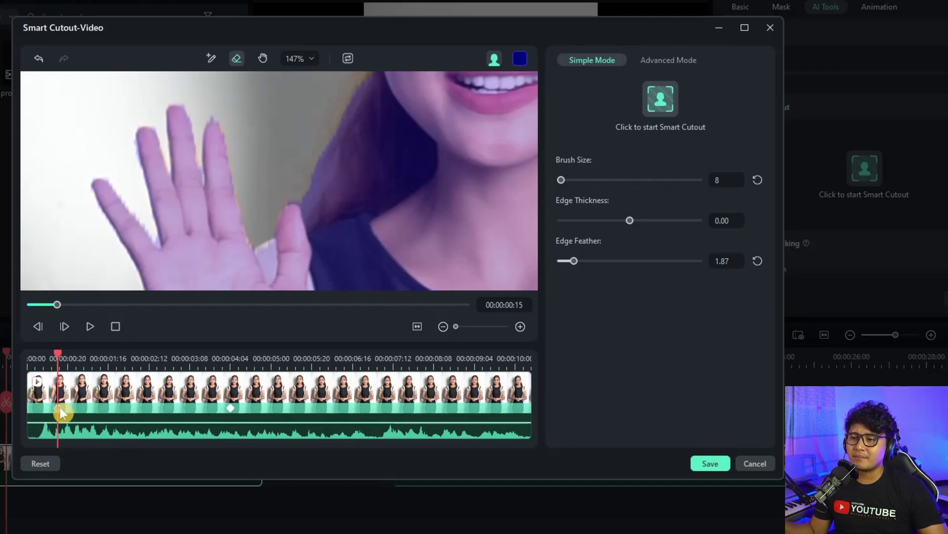
click(657, 105)
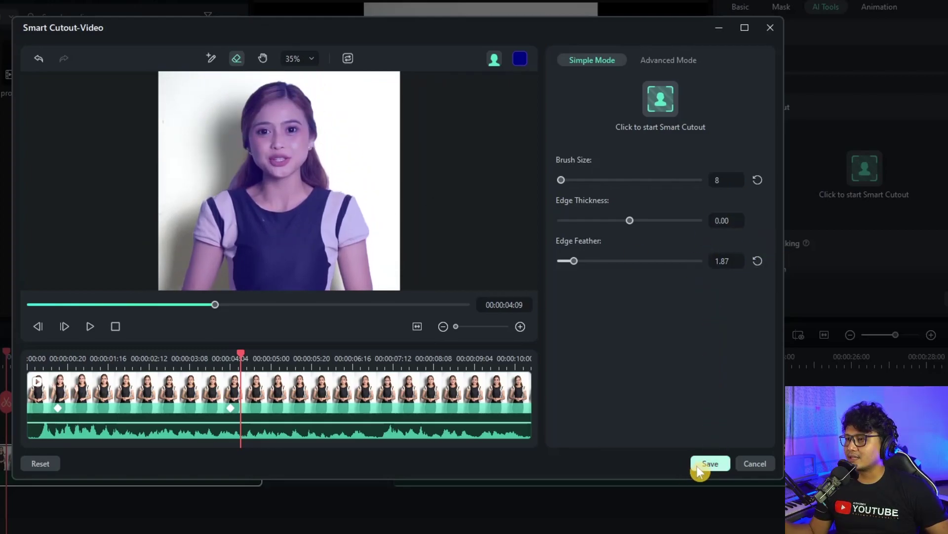
Try yellow-green and light green as the cutout overlay colour, and settle on blue.
click(520, 61)
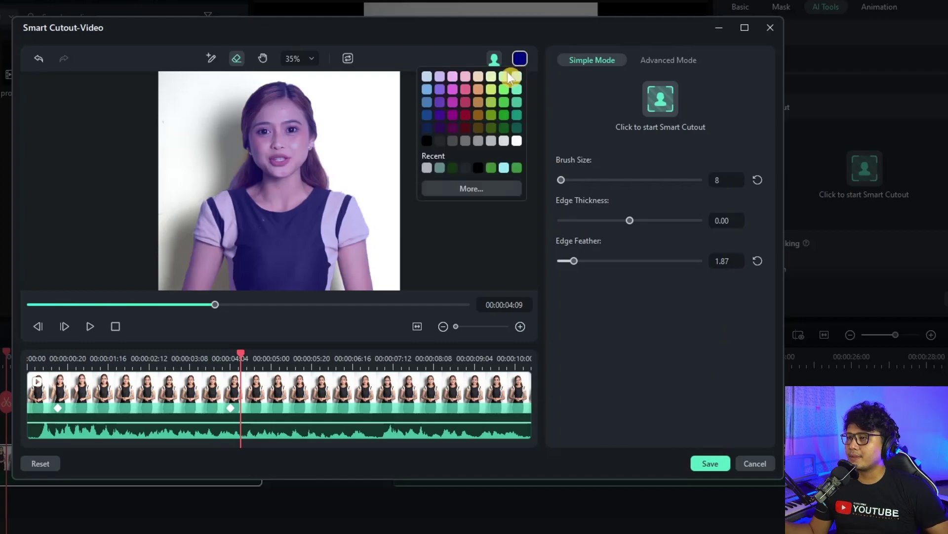
click(495, 90)
click(520, 61)
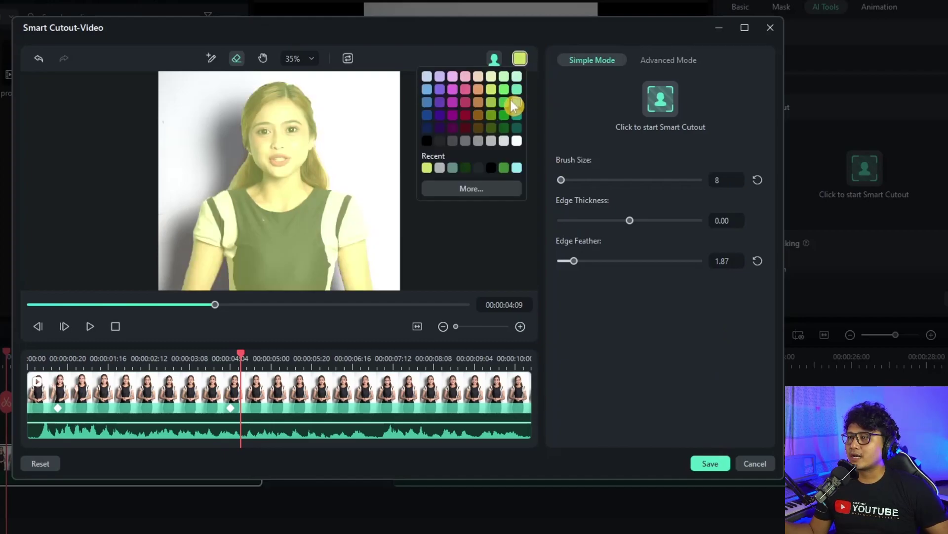
click(504, 89)
click(520, 60)
click(429, 102)
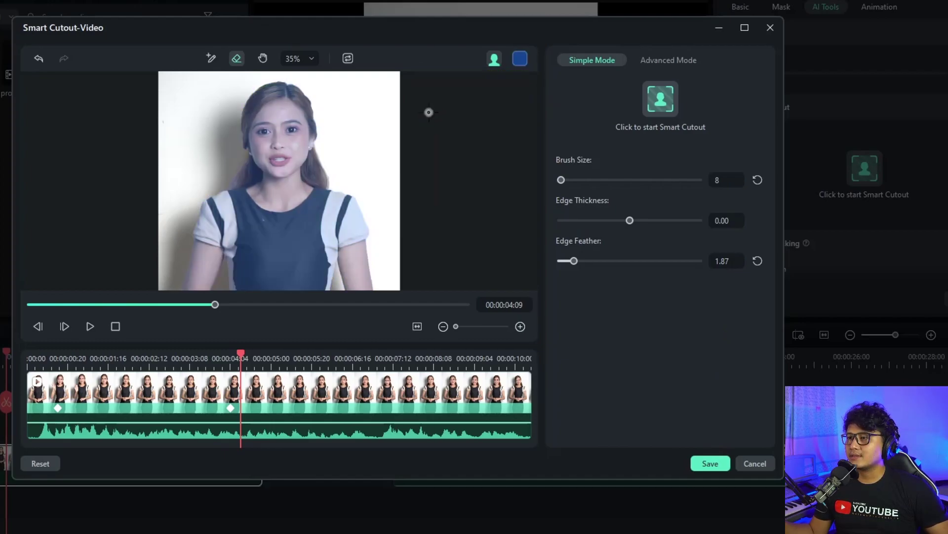
Preview the cutout with the transparency grid, on transparency black and as an alpha matte.
click(494, 60)
click(506, 99)
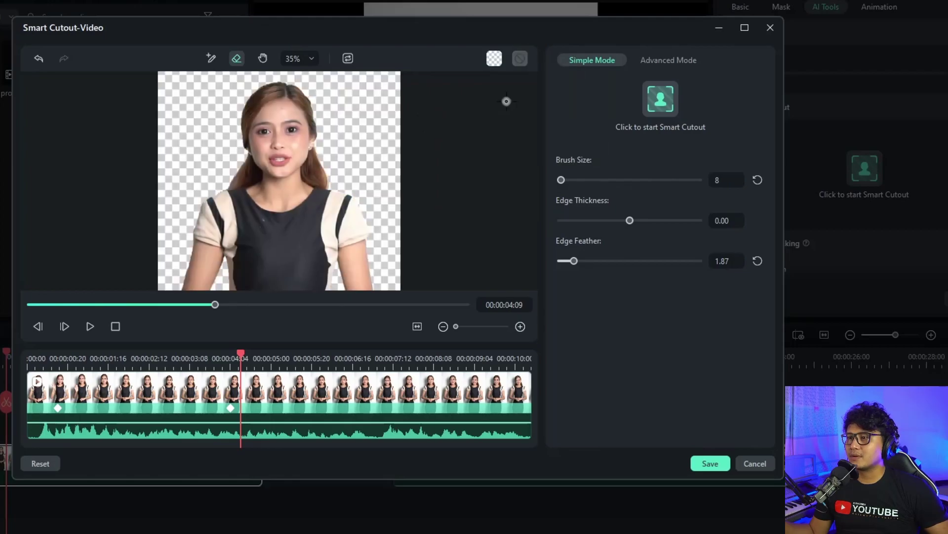
click(494, 58)
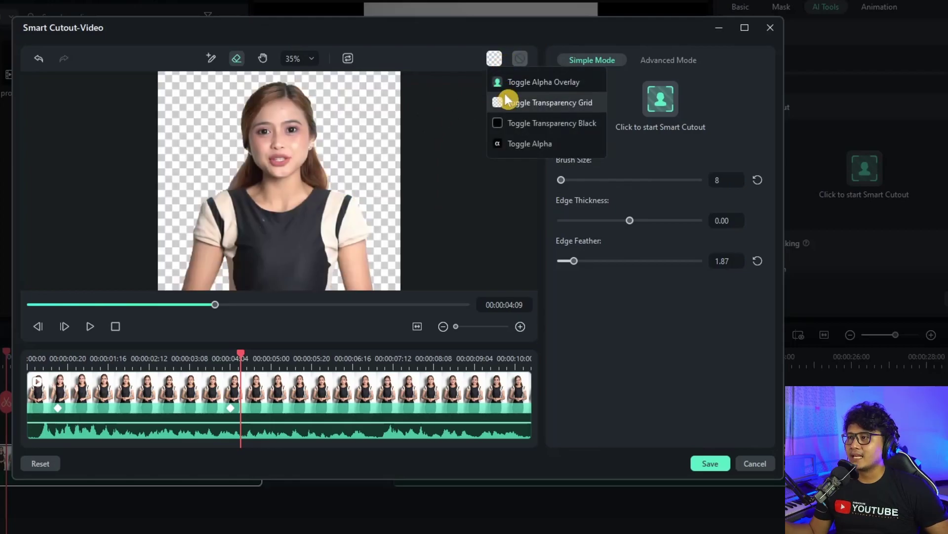
click(521, 122)
click(495, 59)
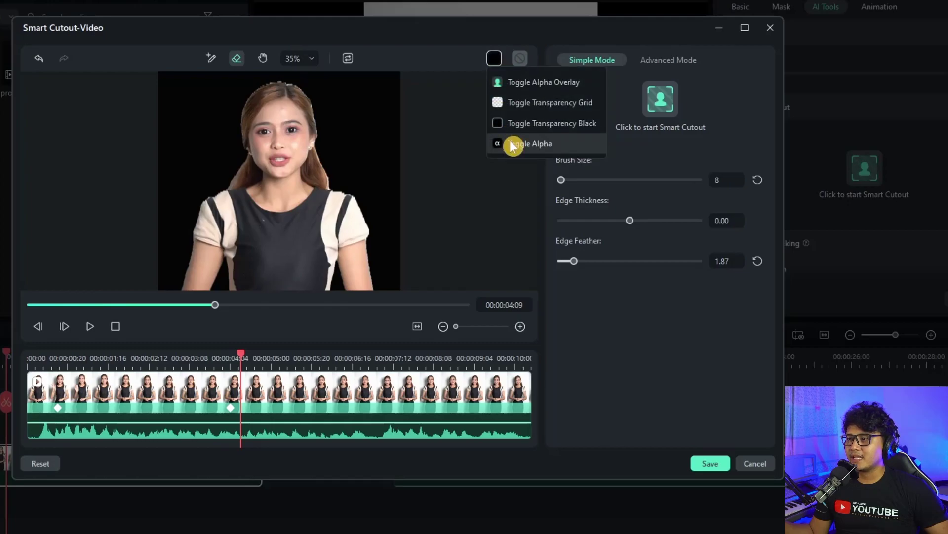
click(510, 143)
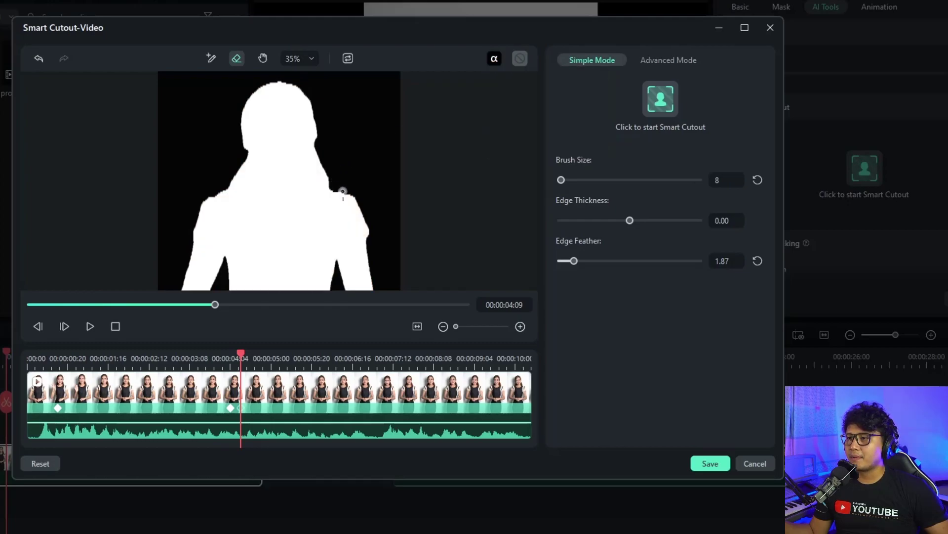
Return the preview to the alpha overlay and save the Smart Cutout.
click(494, 58)
click(495, 60)
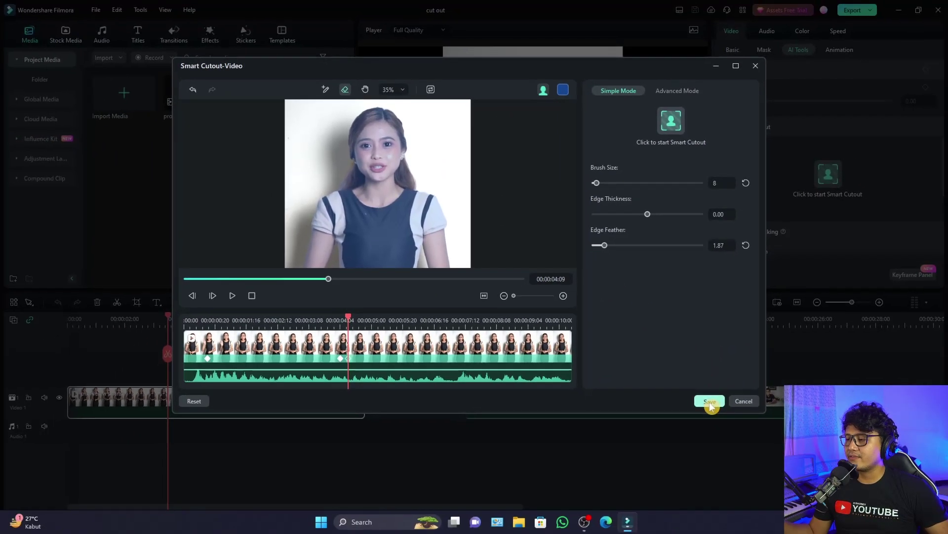
click(716, 448)
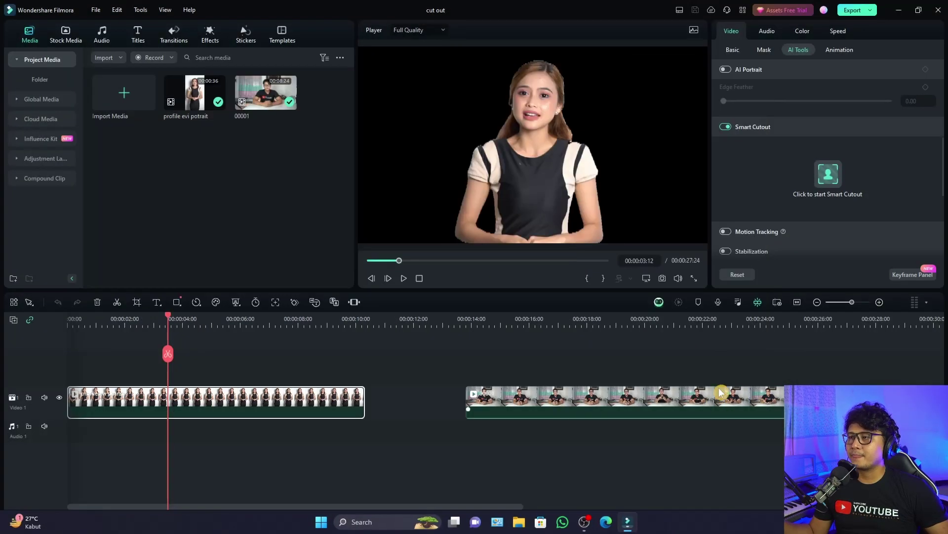
Mute the Video 1 track and play through the saved cutout of the woman on the timeline.
click(98, 320)
drag(102, 322, 148, 330)
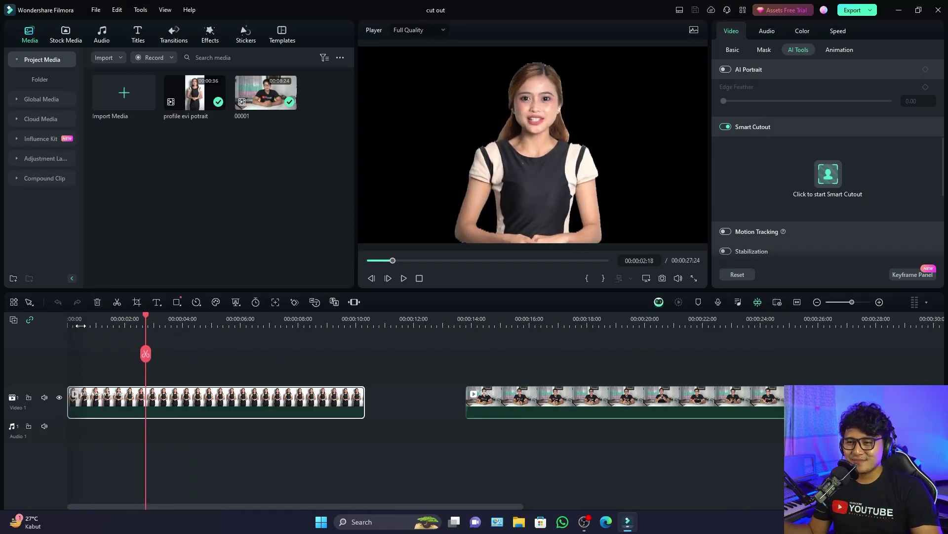
click(45, 398)
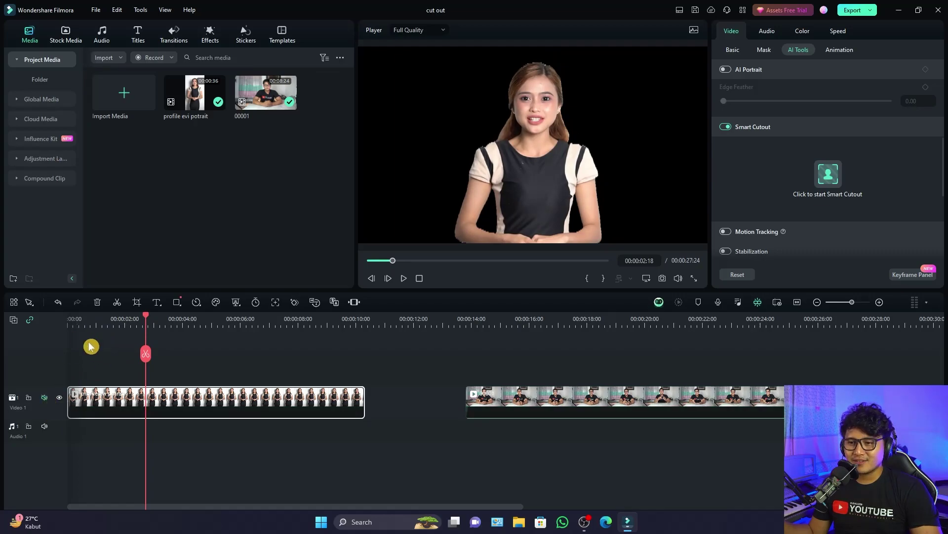
key(space)
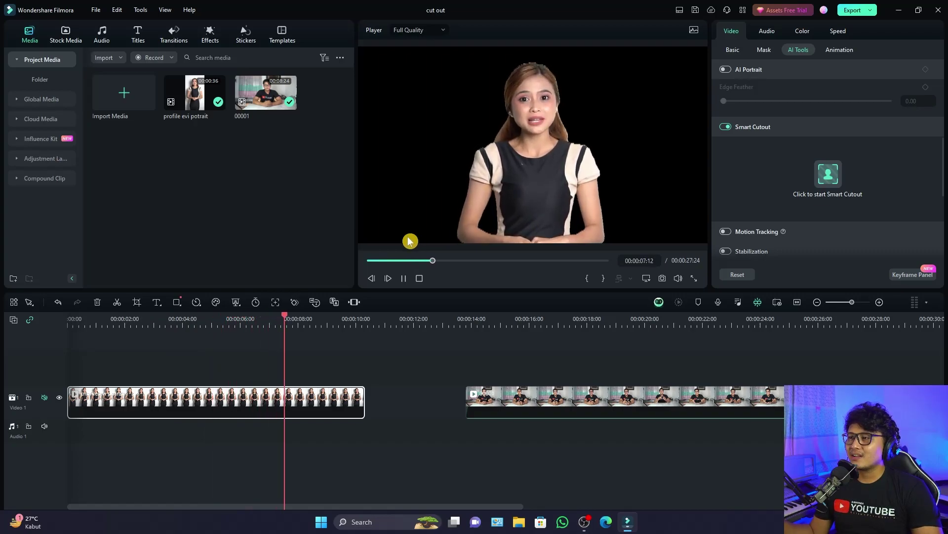
key(space)
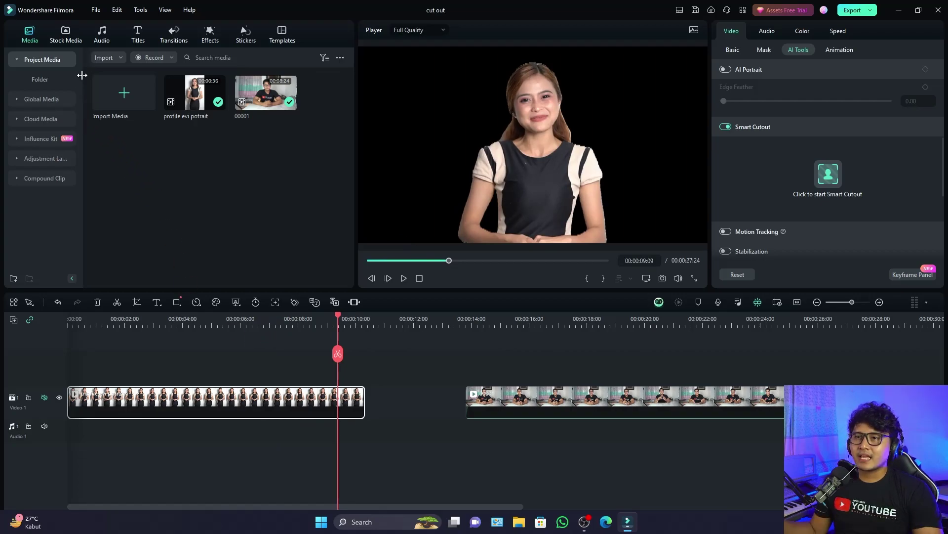
Insert the stock clip Digital Background Pack Element 20 beneath the cutout and reposition the woman at about X -30, Y -303 px.
click(63, 37)
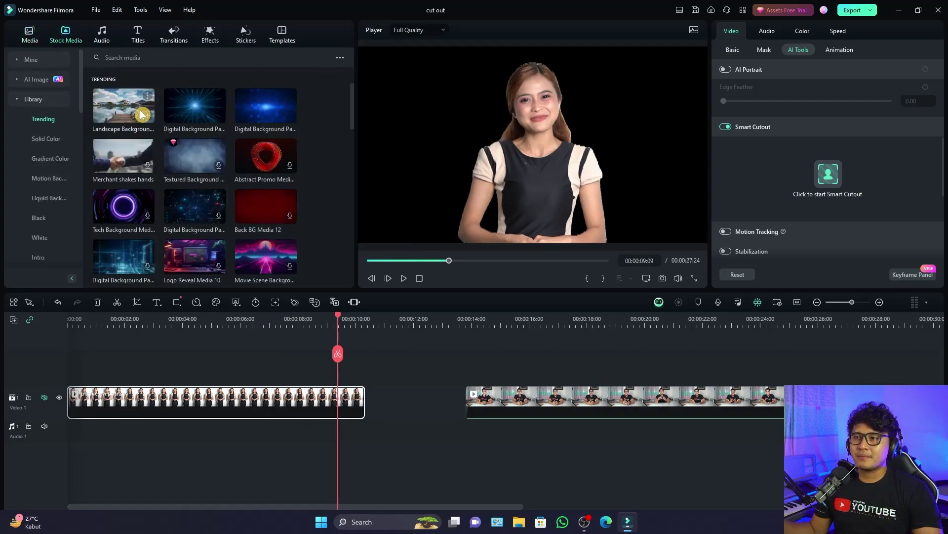
drag(263, 107, 152, 368)
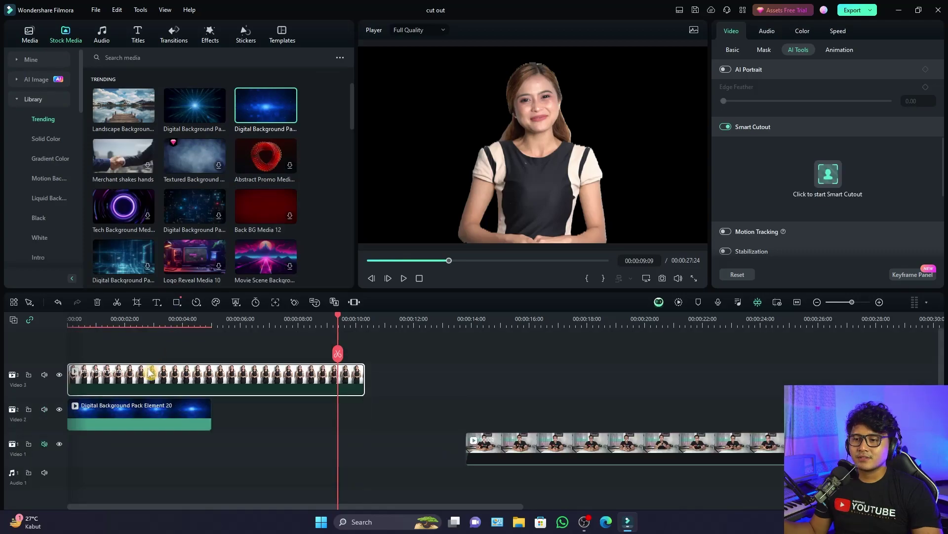
click(102, 322)
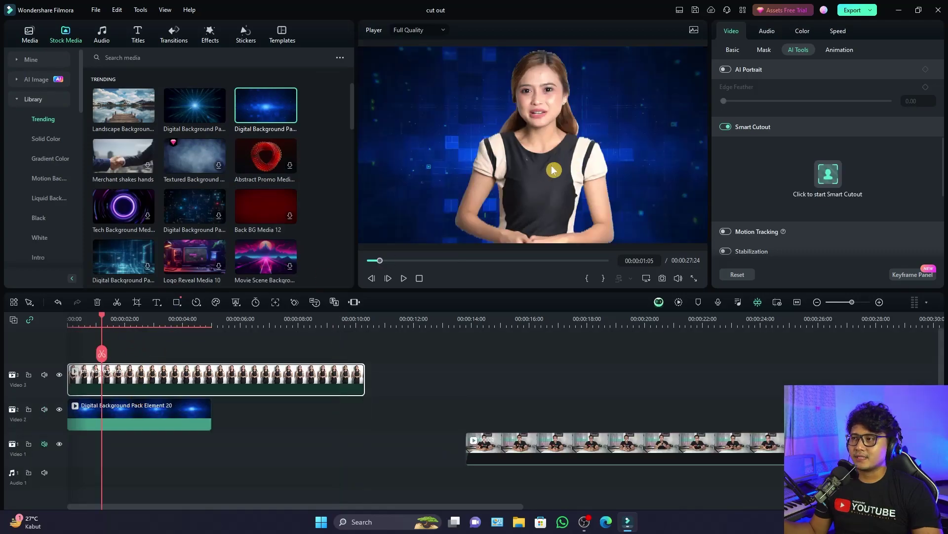
mouse_move(554, 141)
mouse_down()
mouse_move(550, 181)
mouse_move(548, 139)
mouse_up()
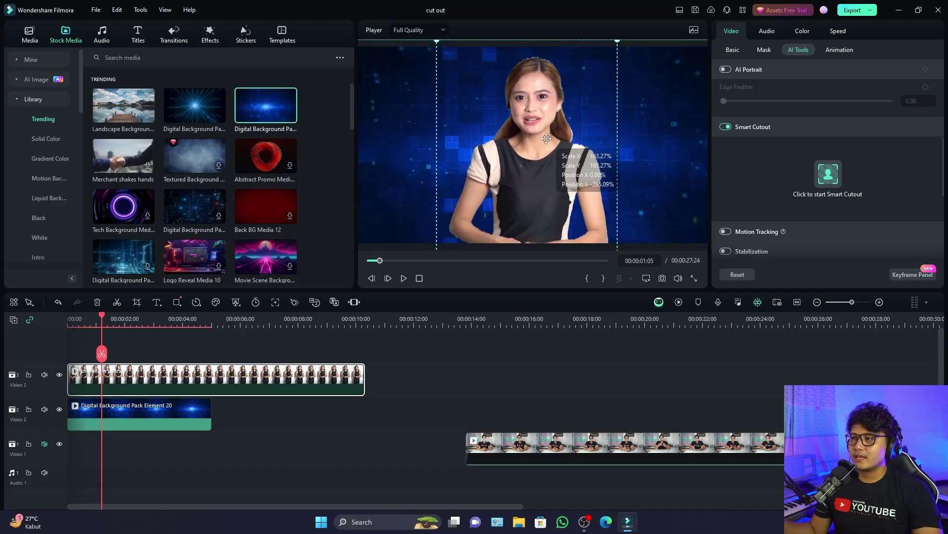
Colour-correct the woman's clip with Protect Skin Tones 19, Temperature -28 and Vibrance 35, and play the result.
click(797, 32)
scroll(809, 227, down, 1)
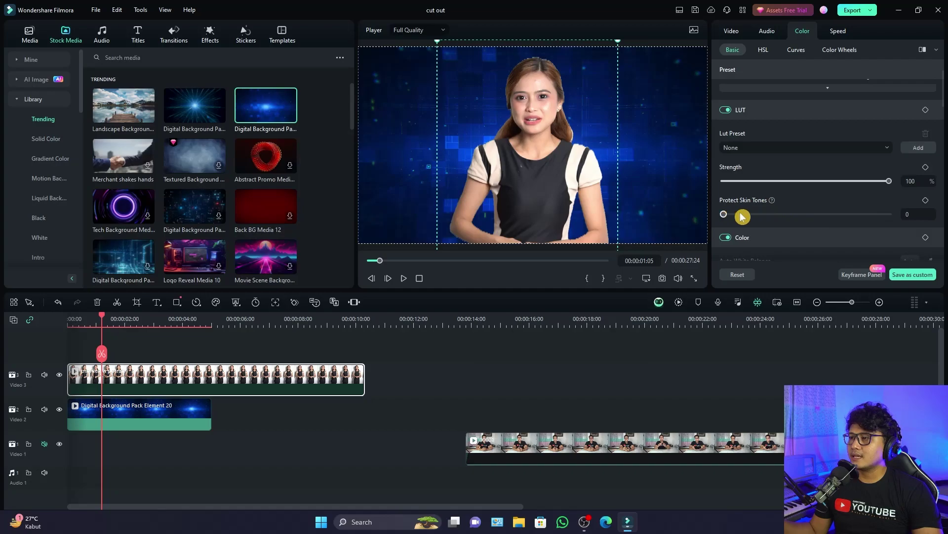
scroll(764, 216, down, 3)
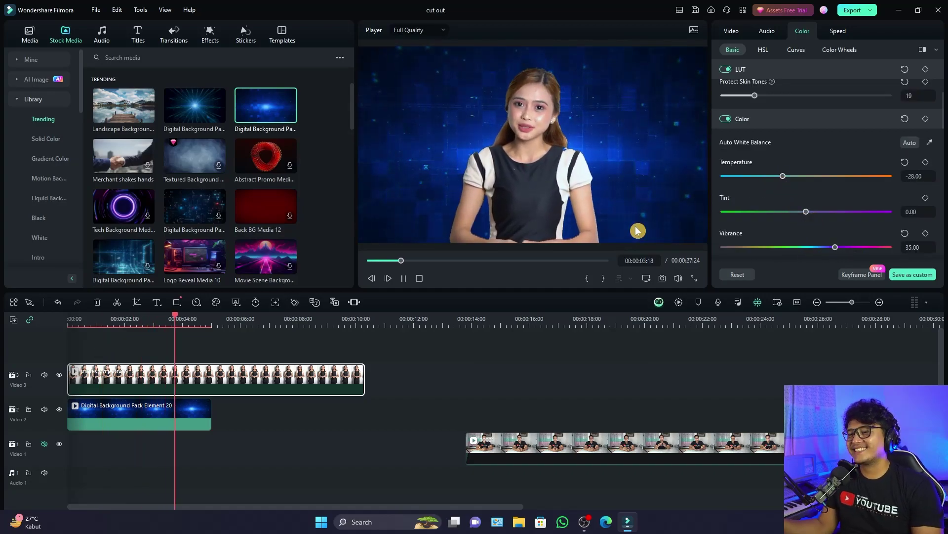
key(space)
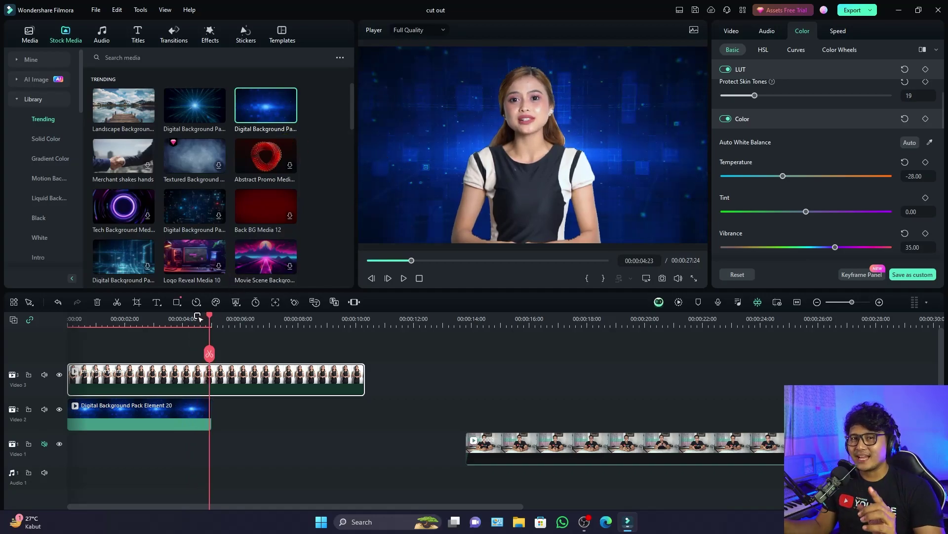
drag(106, 320, 142, 320)
Turn off Smart Cutout on the woman's clip and turn on AI Portrait instead.
scroll(829, 229, up, 2)
scroll(829, 230, up, 2)
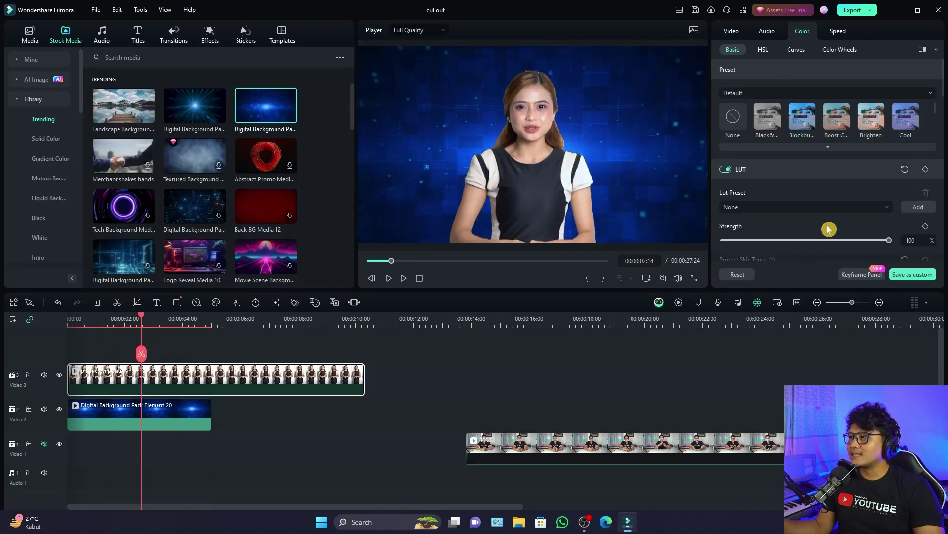
click(733, 32)
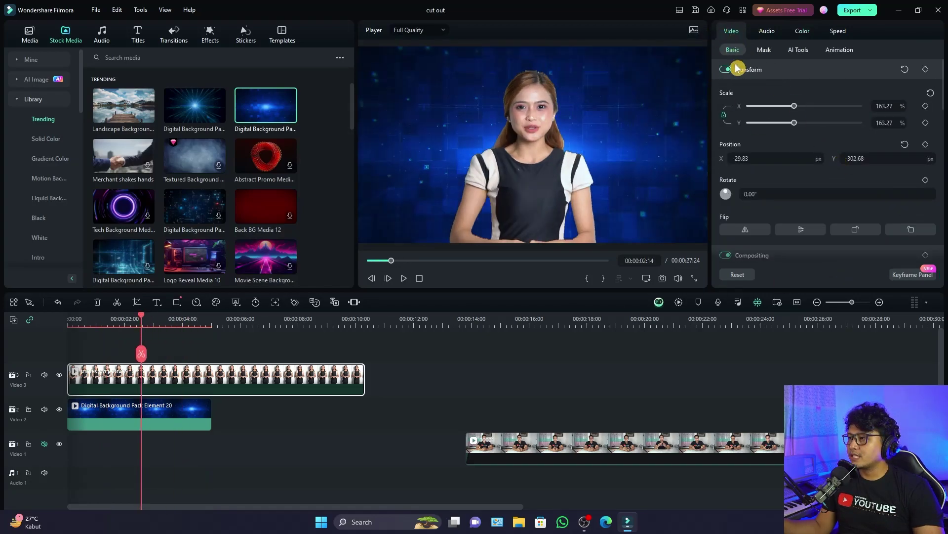
click(798, 50)
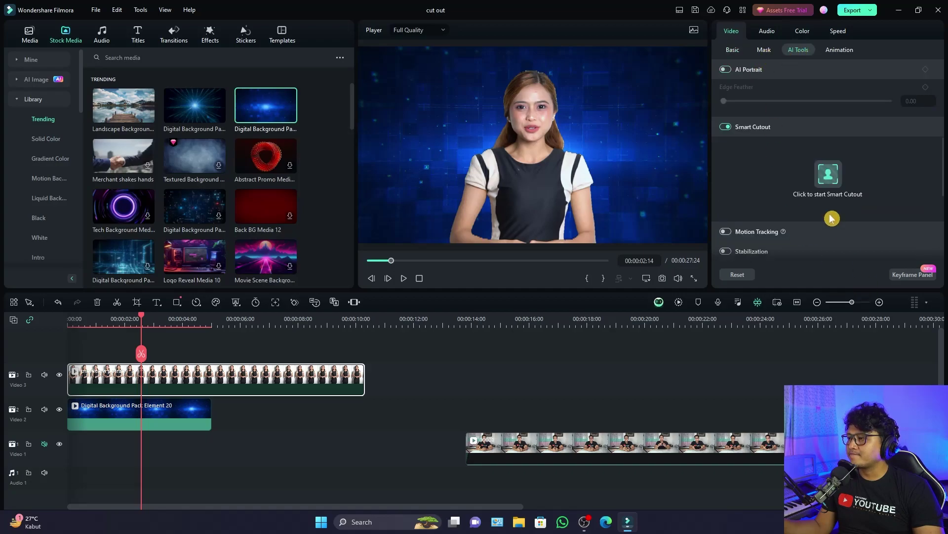
click(726, 127)
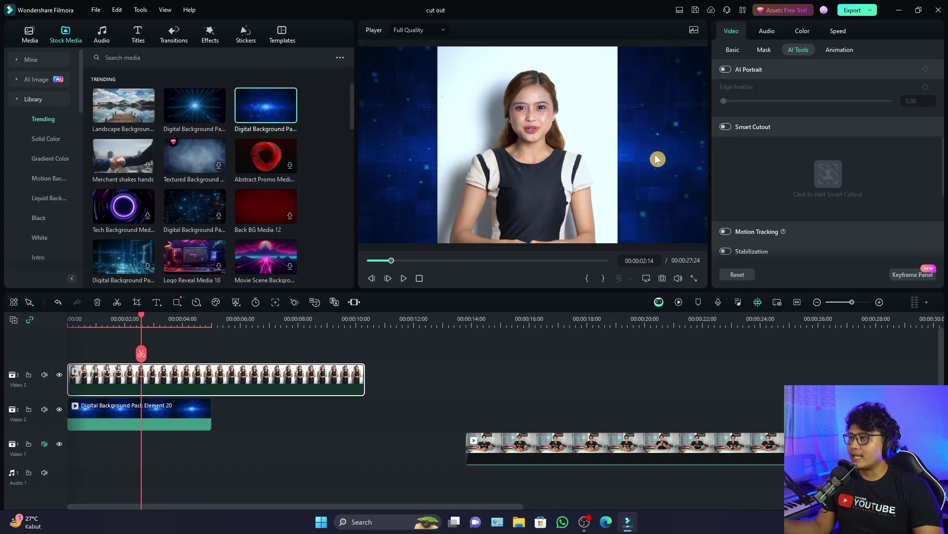
scroll(803, 163, up, 2)
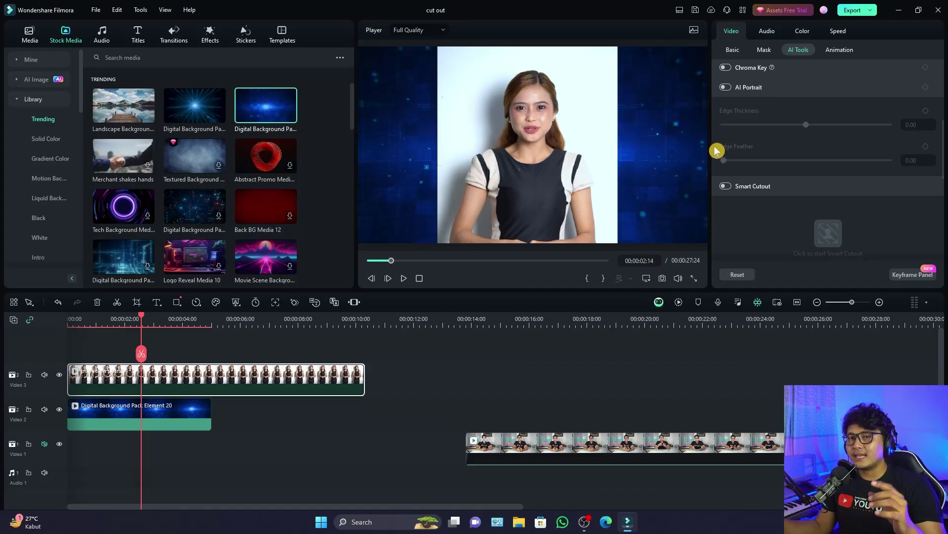
click(725, 88)
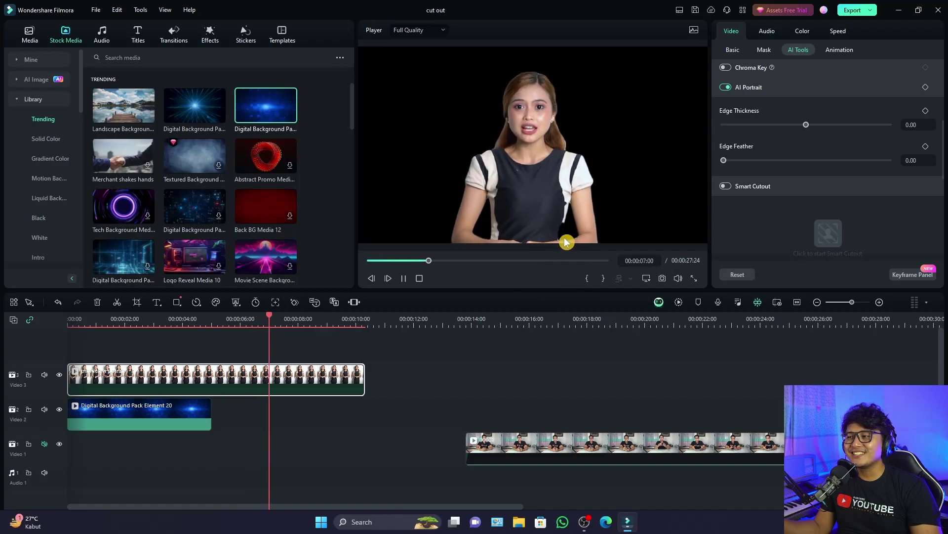
Play and scrub through the woman's clip to examine the AI Portrait edges with and without the blue background.
key(space)
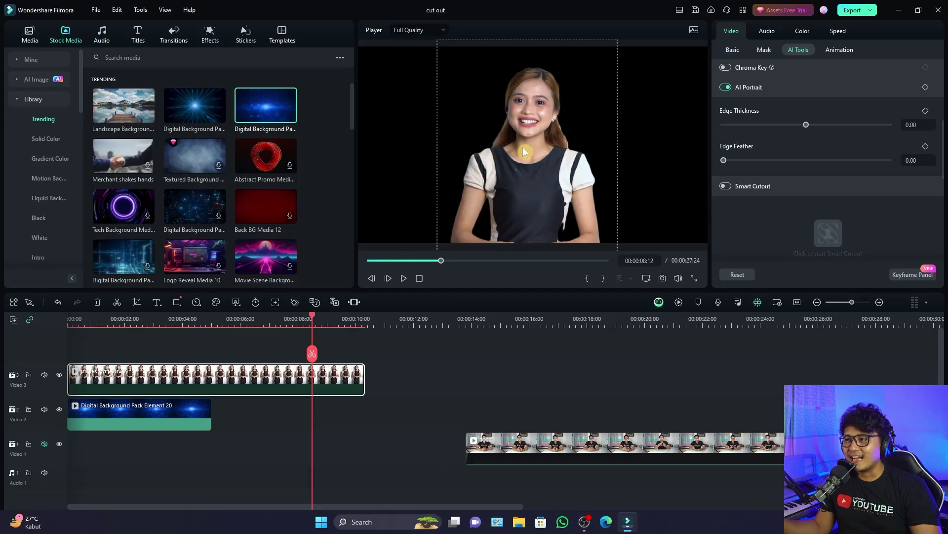
key(space)
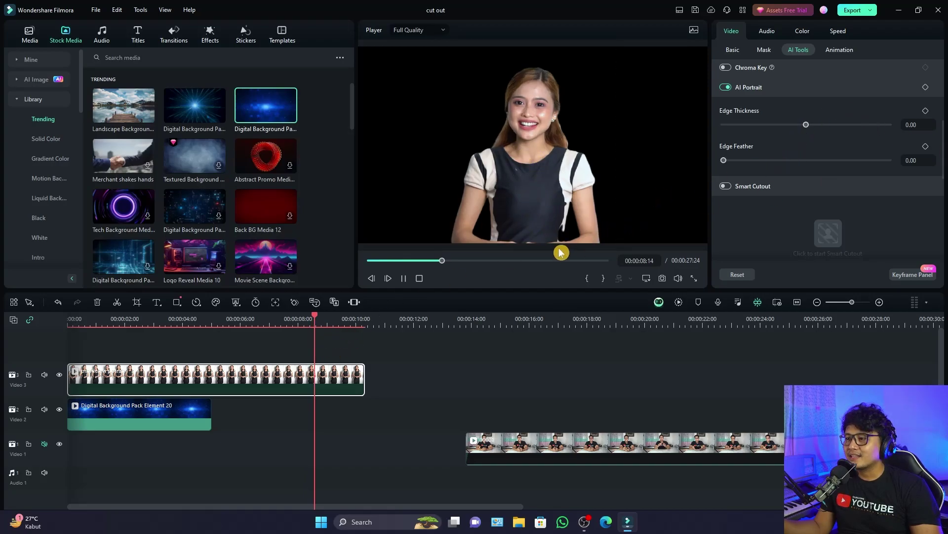
drag(244, 322, 159, 325)
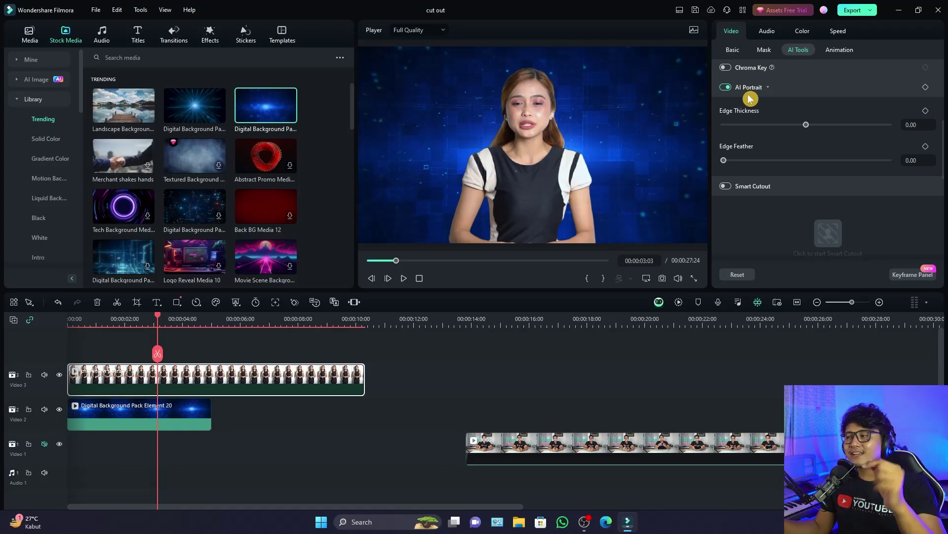
drag(158, 316, 115, 318)
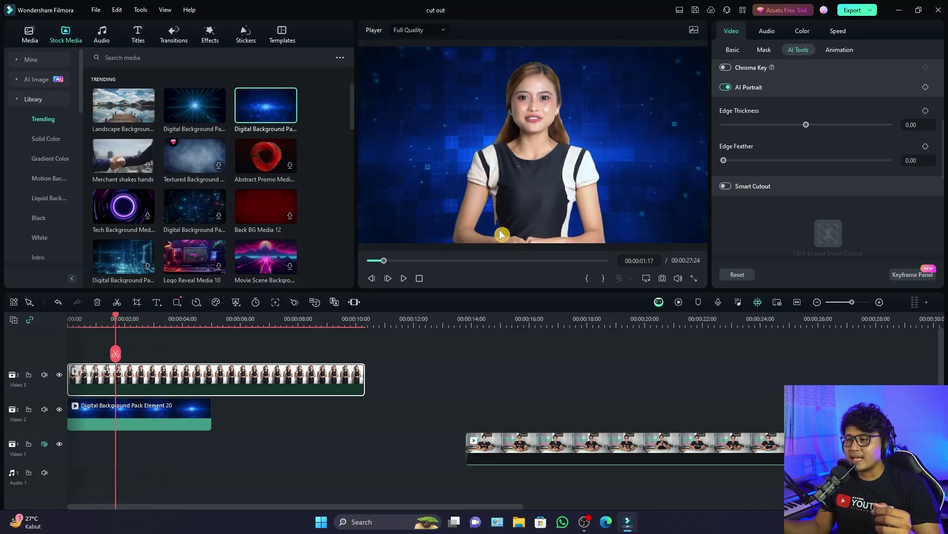
Turn AI Portrait off and Smart Cutout back on, and play the woman's clip for comparison.
click(727, 88)
click(726, 187)
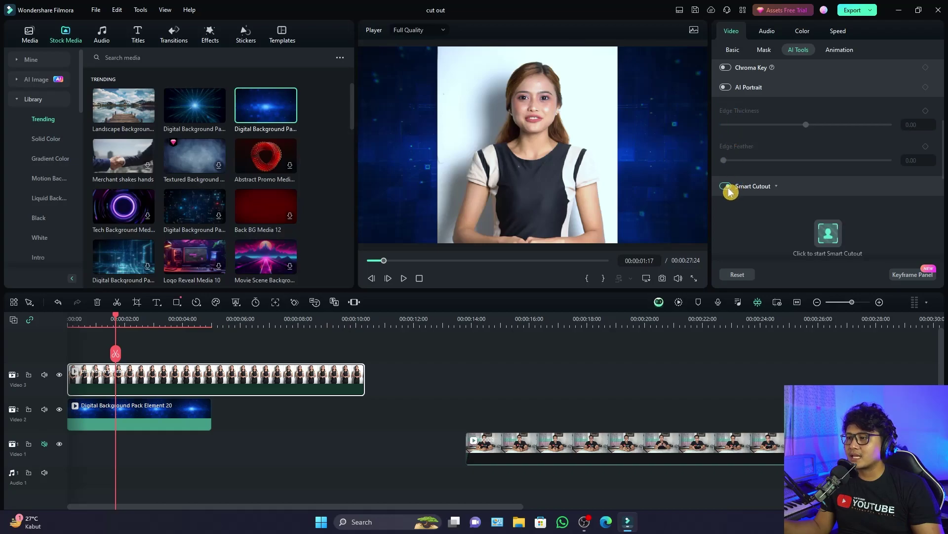
mouse_move(118, 320)
mouse_down()
mouse_move(196, 322)
mouse_move(91, 324)
mouse_move(105, 327)
mouse_up()
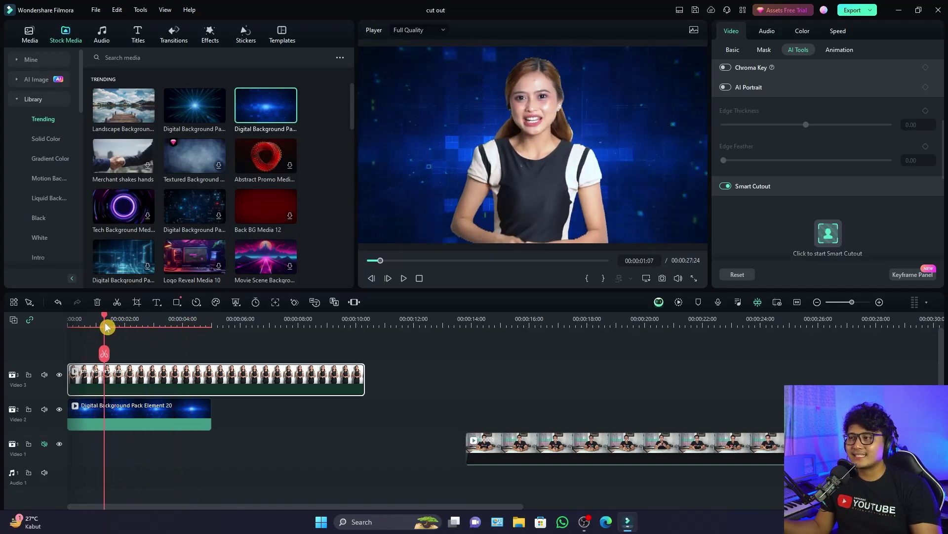
key(space)
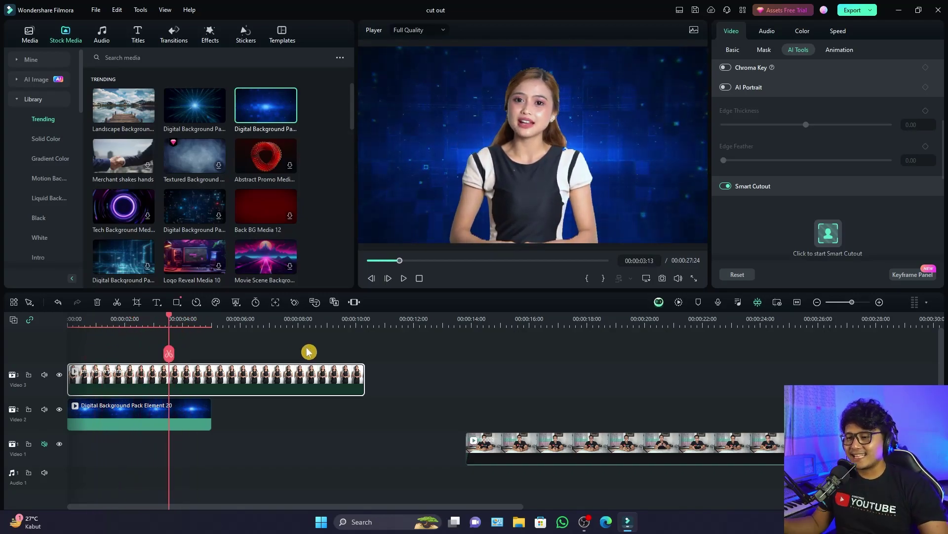
Scrub through the clip of the man at the desk and turn off Smart Cutout on the woman's clip.
click(485, 323)
drag(487, 322, 581, 341)
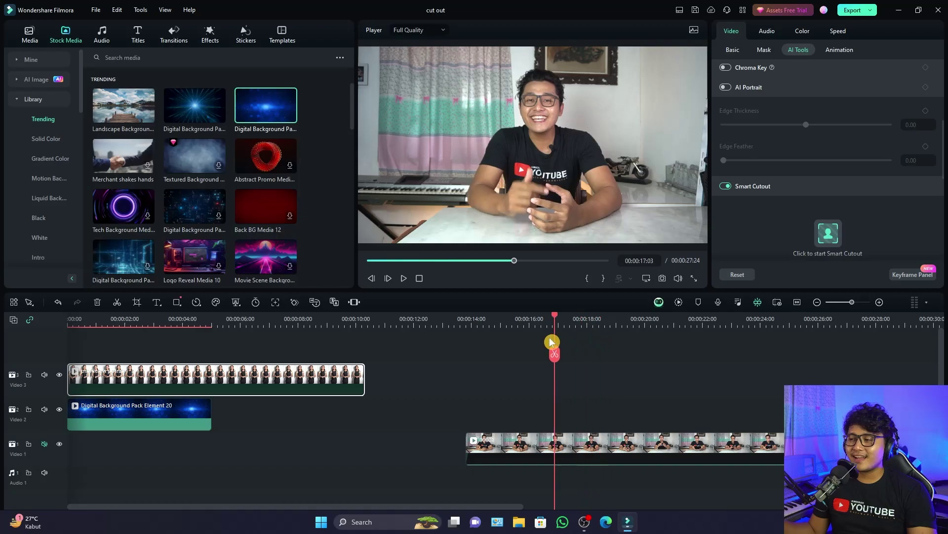
key(ctrl+z)
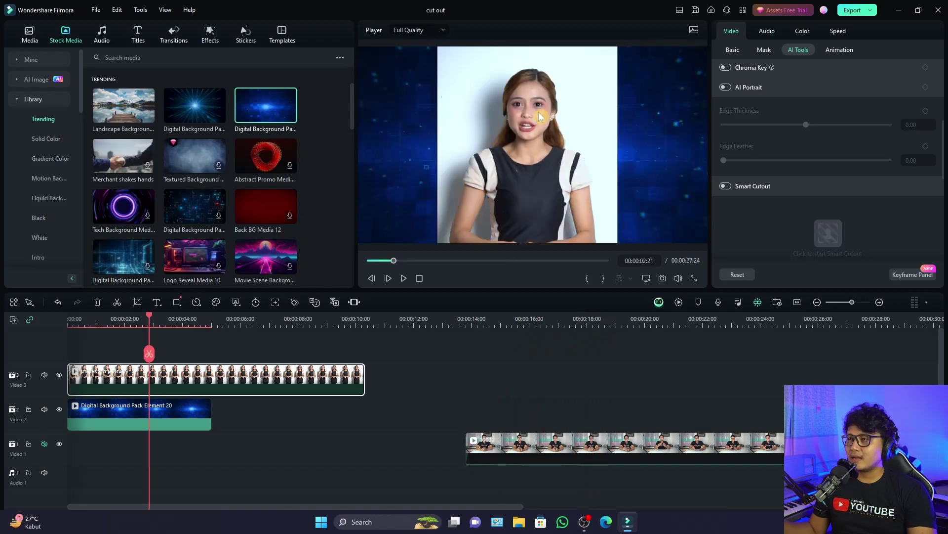
Close the gap before the clip of the man at the desk and open Smart Cutout for that clip.
click(537, 319)
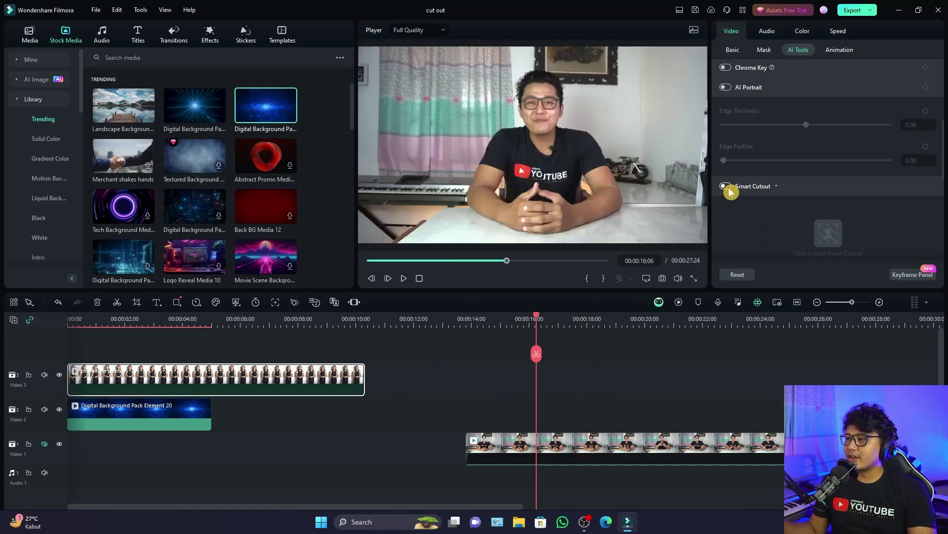
click(537, 353)
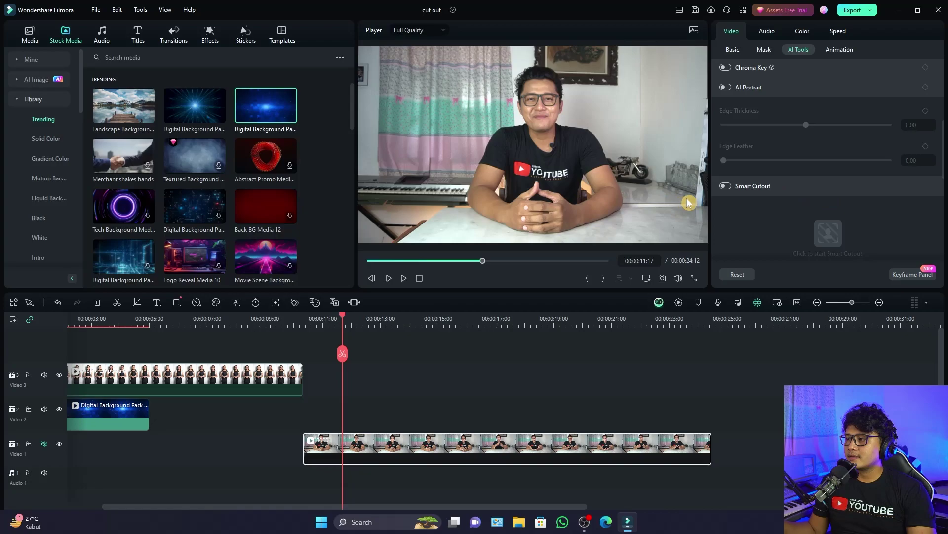
click(726, 188)
click(827, 233)
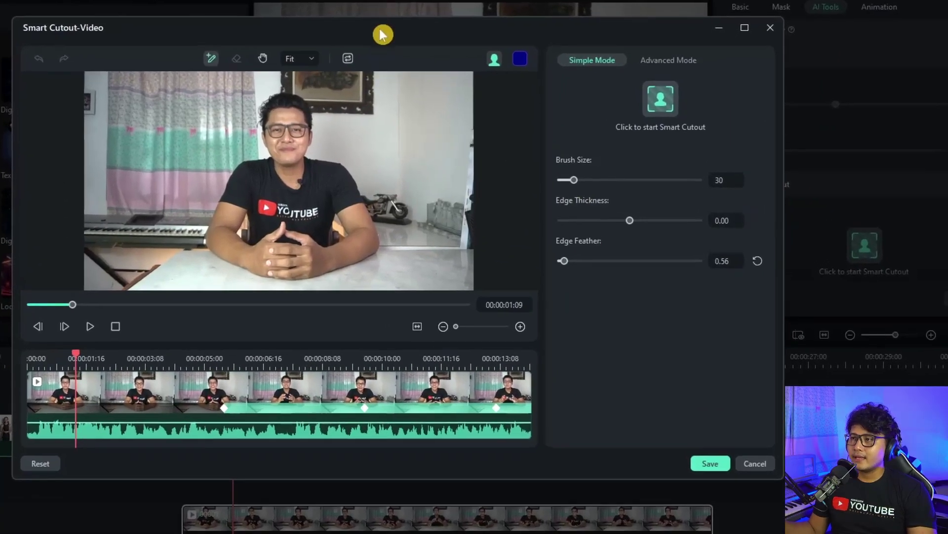
Reset the existing cutout selection and brush over the man's head, shirt, arms and hands at 00:00:09:06 with brush size 30.
scroll(244, 208, up, 2)
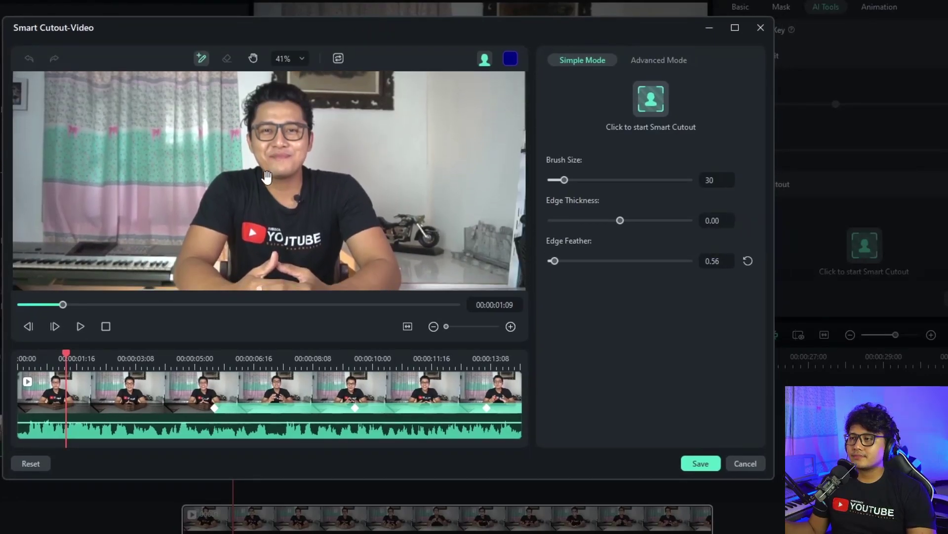
mouse_move(286, 88)
mouse_down()
mouse_move(269, 173)
mouse_move(282, 129)
mouse_up()
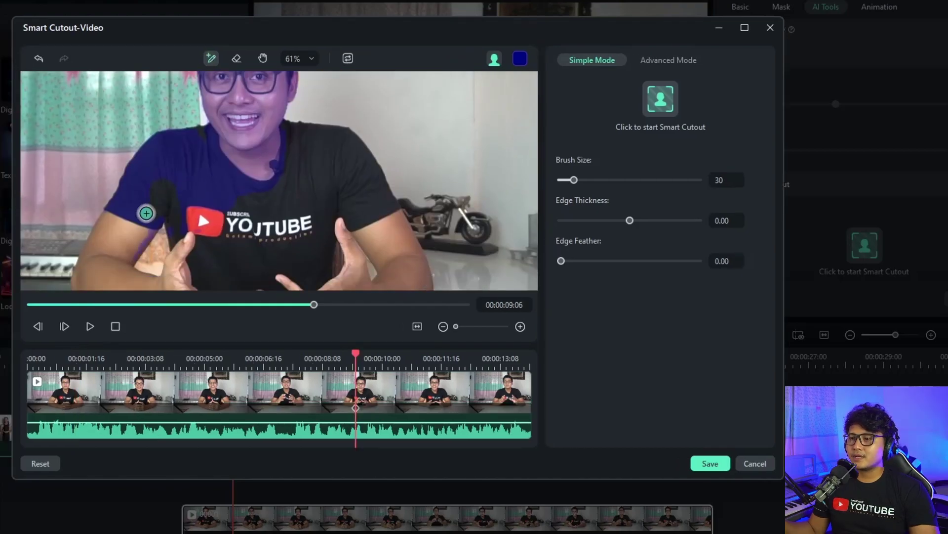
scroll(303, 237, up, 3)
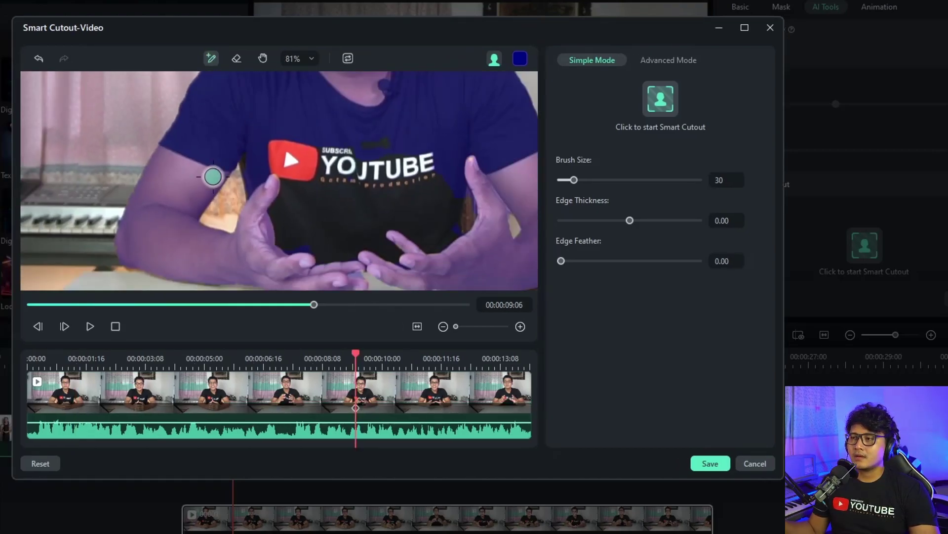
drag(287, 200, 430, 225)
scroll(237, 205, up, 5)
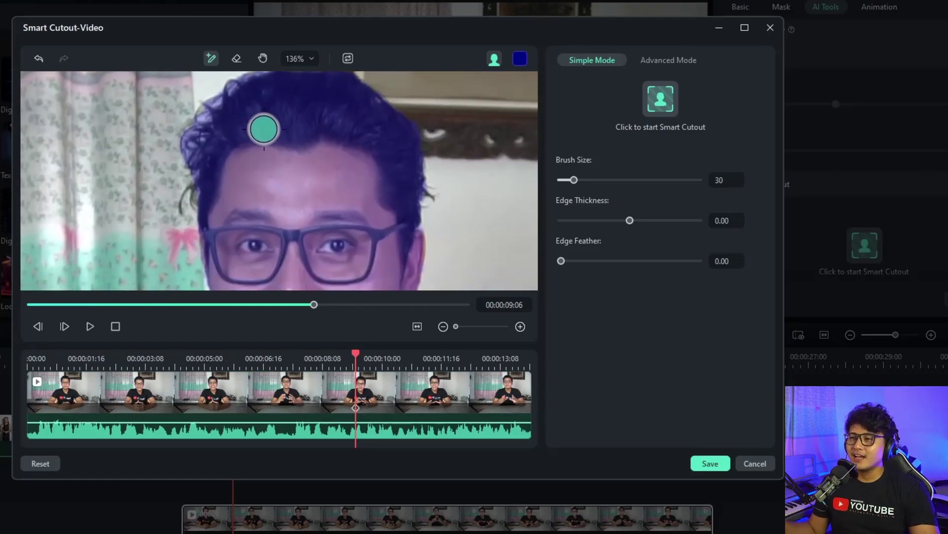
click(561, 260)
scroll(314, 183, down, 3)
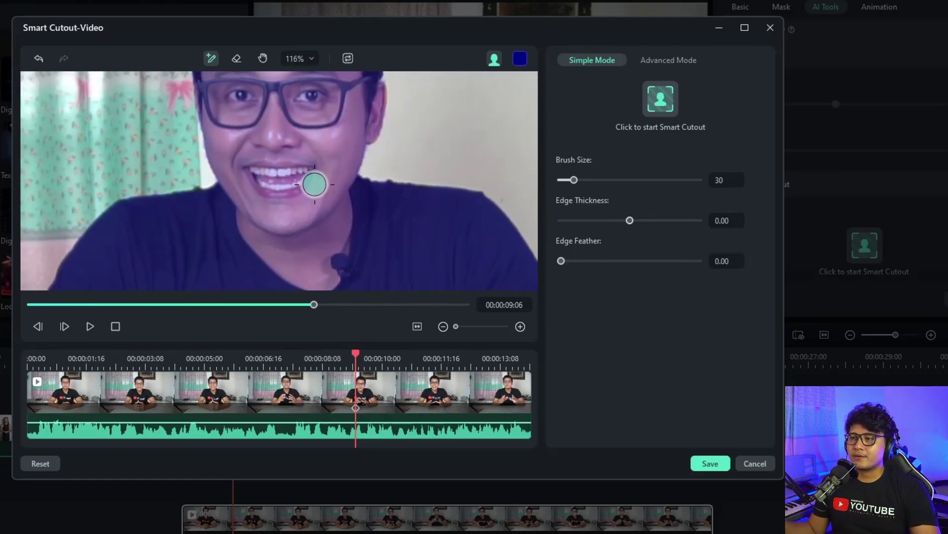
scroll(260, 248, down, 4)
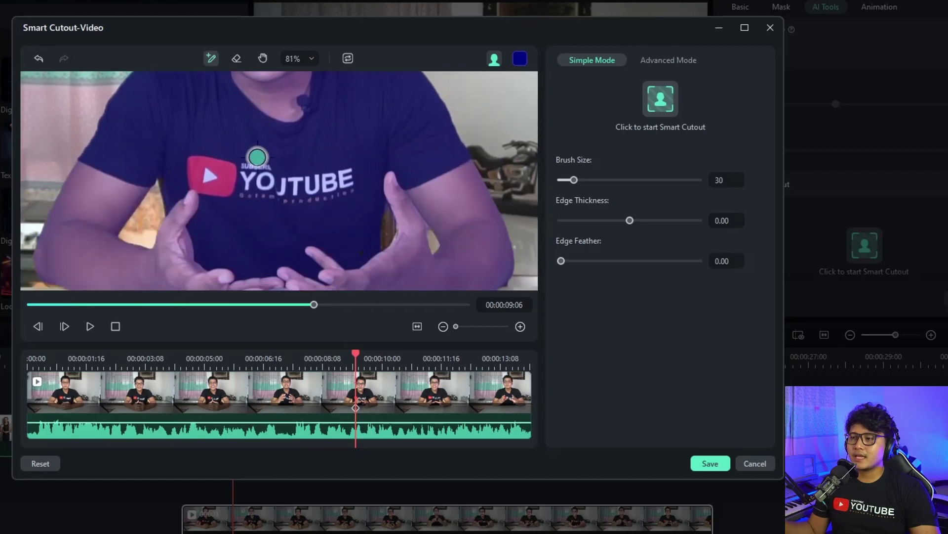
Process the brushed selection with Smart Cutout and review the man's clip up to 00:00:13:03.
scroll(213, 158, down, 4)
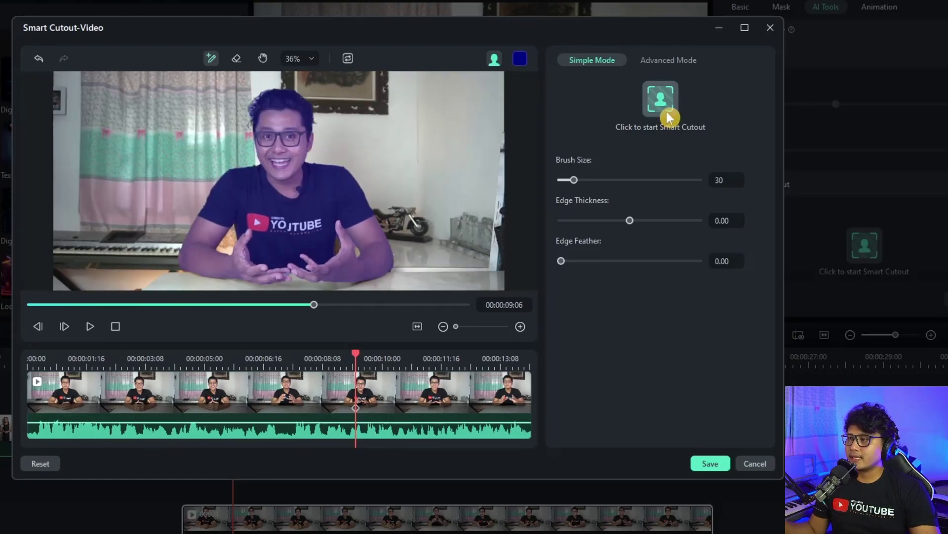
click(658, 99)
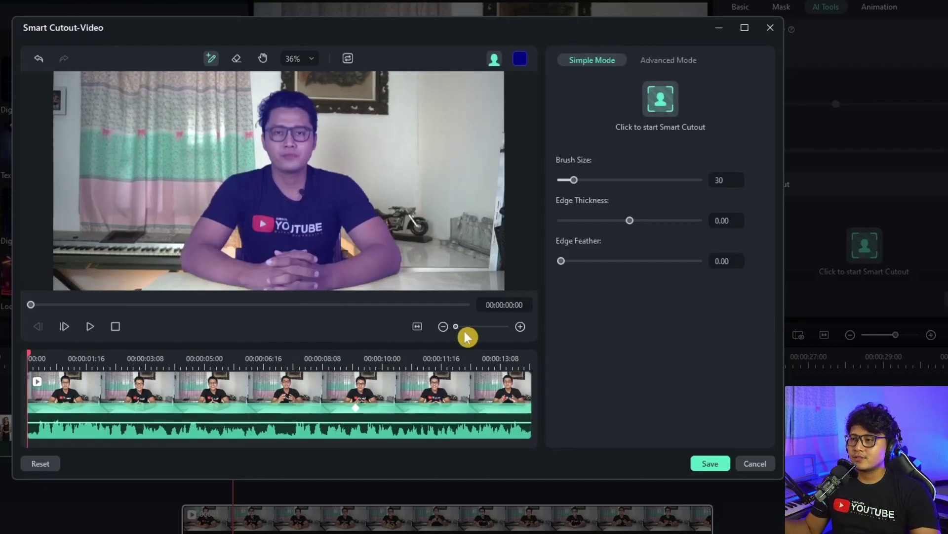
click(450, 359)
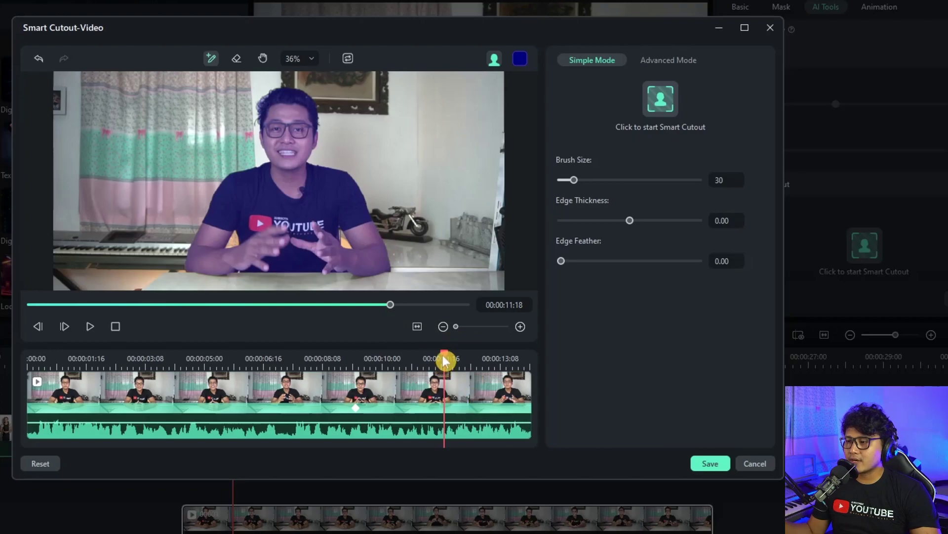
drag(455, 361, 496, 363)
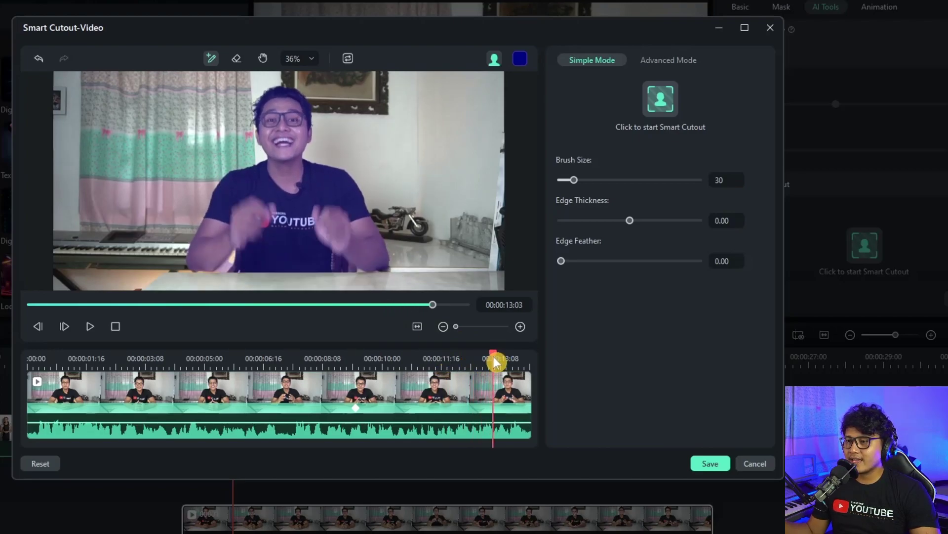
Erase the background patch between the man's arm and shirt at 00:00:13:03 with brush size 30 and reprocess the cutout.
scroll(178, 245, up, 6)
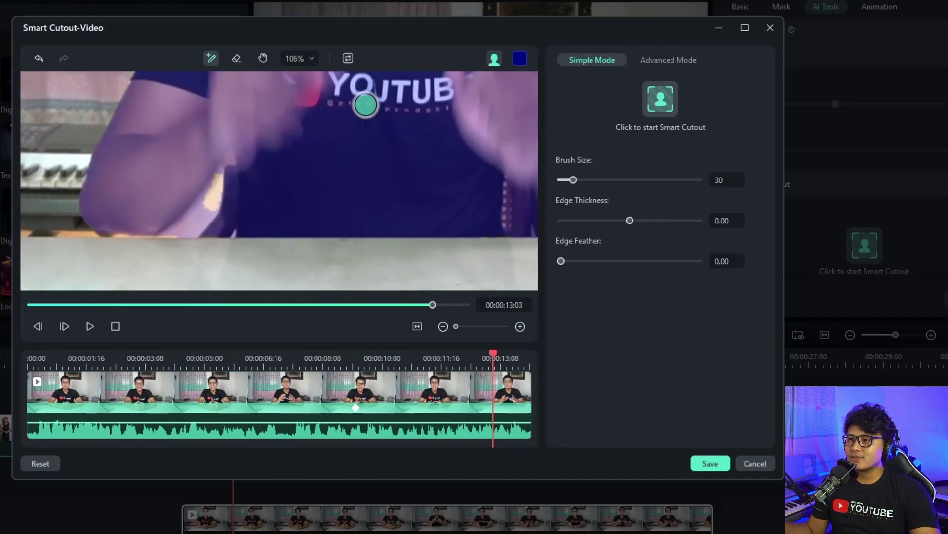
click(237, 59)
mouse_move(191, 229)
mouse_down()
mouse_move(221, 201)
mouse_move(222, 180)
mouse_move(218, 218)
mouse_move(179, 233)
mouse_move(206, 241)
mouse_move(242, 188)
mouse_move(189, 213)
mouse_move(184, 233)
mouse_up()
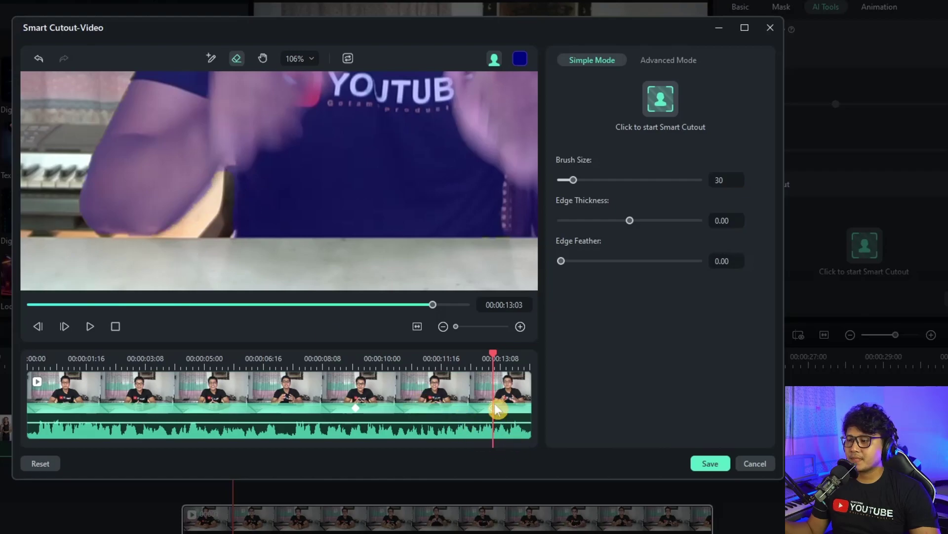
click(666, 100)
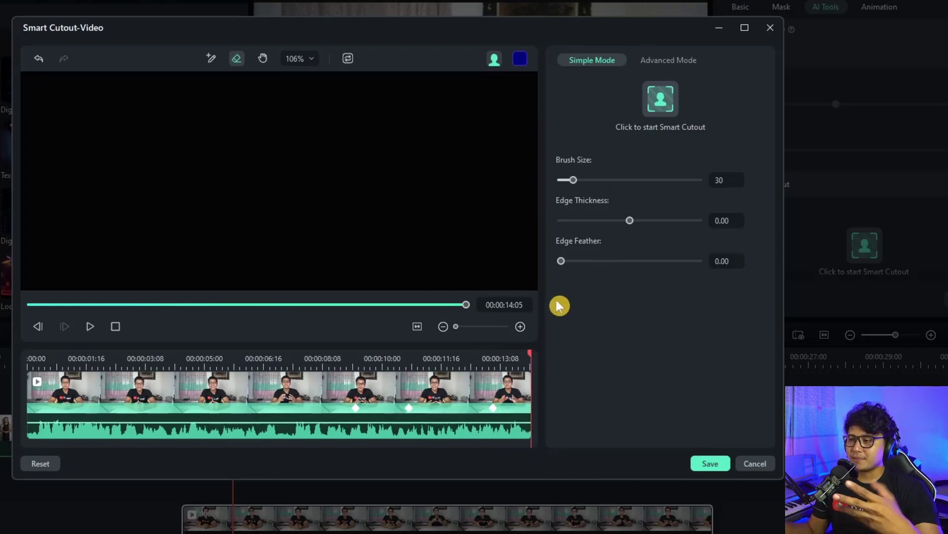
Erase the leftover background between the man's arm and shirt at 00:00:12:23, and save the reprocessed cutout.
mouse_move(441, 305)
mouse_down()
mouse_move(391, 309)
mouse_move(440, 318)
mouse_move(421, 318)
mouse_move(428, 311)
mouse_up()
mouse_move(214, 152)
mouse_down()
mouse_move(219, 132)
mouse_move(218, 165)
mouse_move(201, 167)
mouse_move(205, 154)
mouse_move(197, 163)
mouse_move(216, 168)
mouse_move(220, 132)
mouse_move(197, 171)
mouse_up()
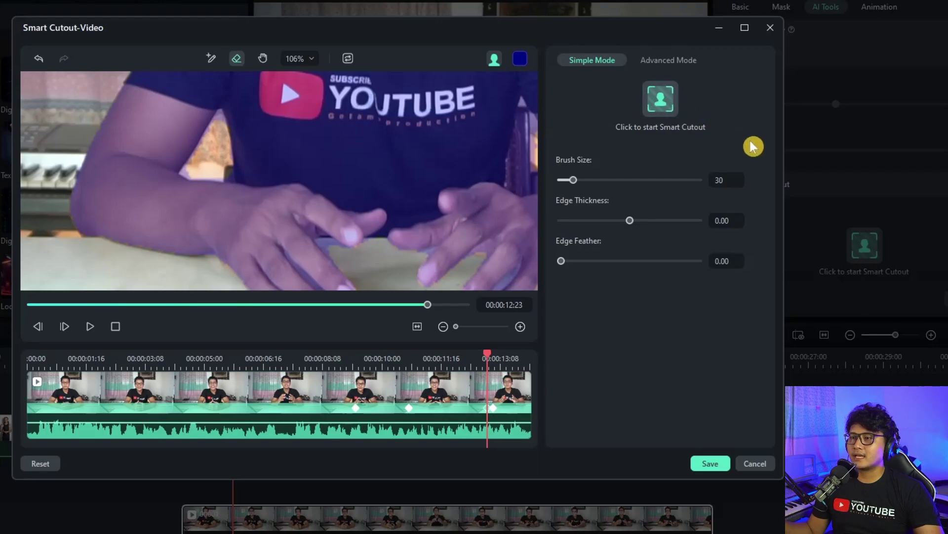
click(656, 115)
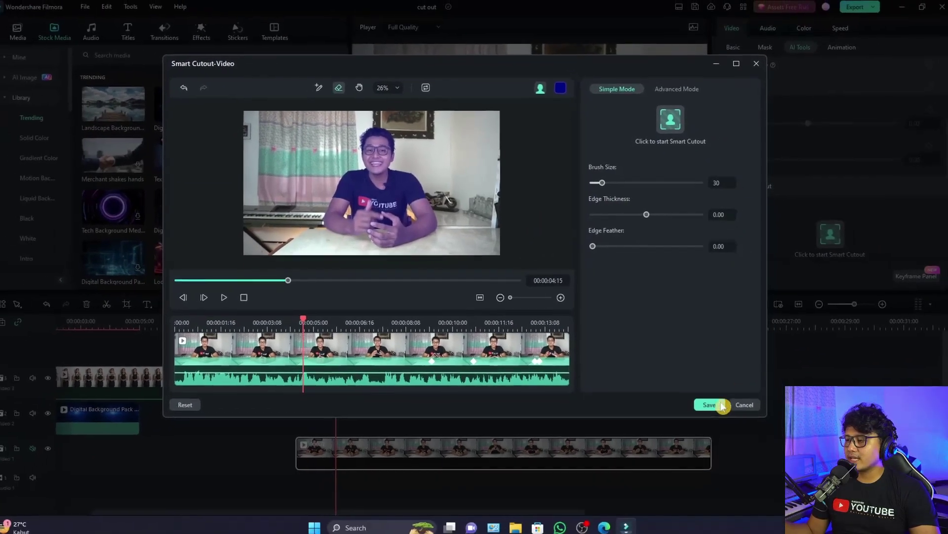
click(710, 401)
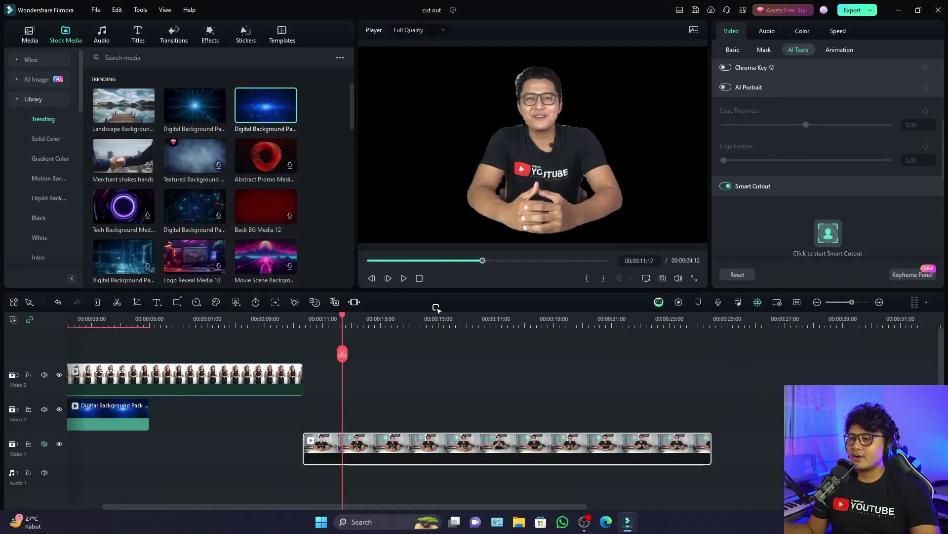
Play the man's cutout clip near its start and scrub through it to check the edges.
click(321, 318)
key(space)
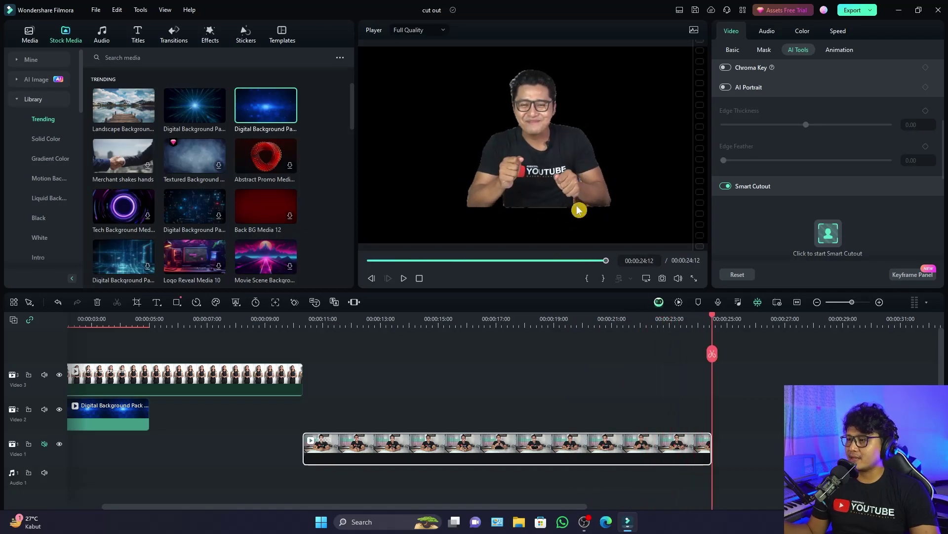
drag(343, 322, 472, 255)
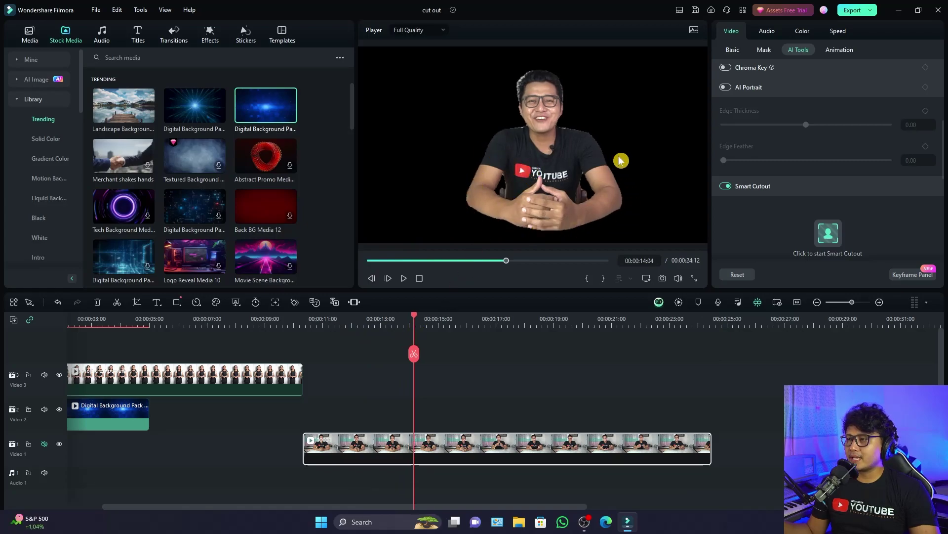
Set the Smart Cutout edge feather to 4.49 for the man's clip, save it, and play the result.
click(828, 235)
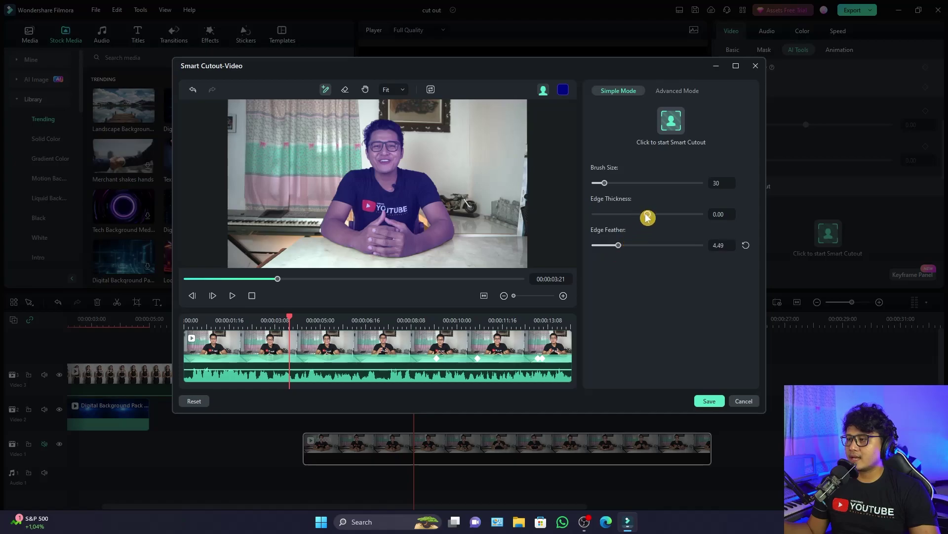
click(709, 400)
key(space)
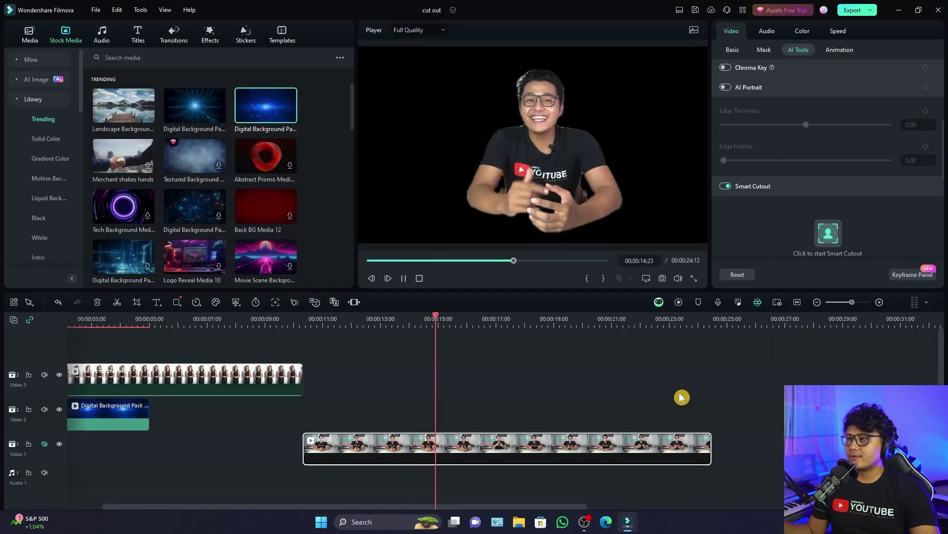
key(space)
Move the man's clip to Video 2 and place a copy of Digital Background Pack Element 20 beneath it on Video 1.
drag(417, 442, 403, 418)
drag(113, 418, 335, 460)
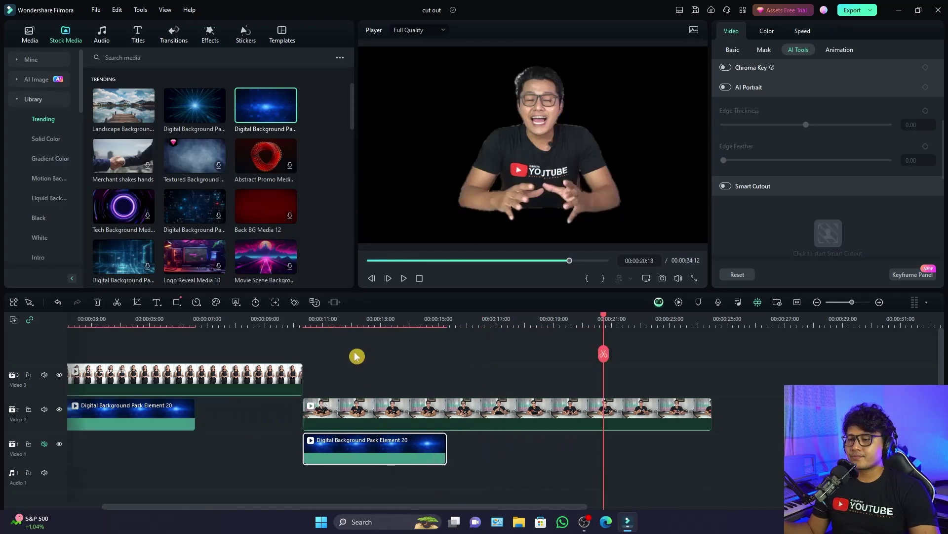
Lower the man's clip in the frame so his cutout meets the bottom edge over the digital background.
click(322, 316)
click(549, 182)
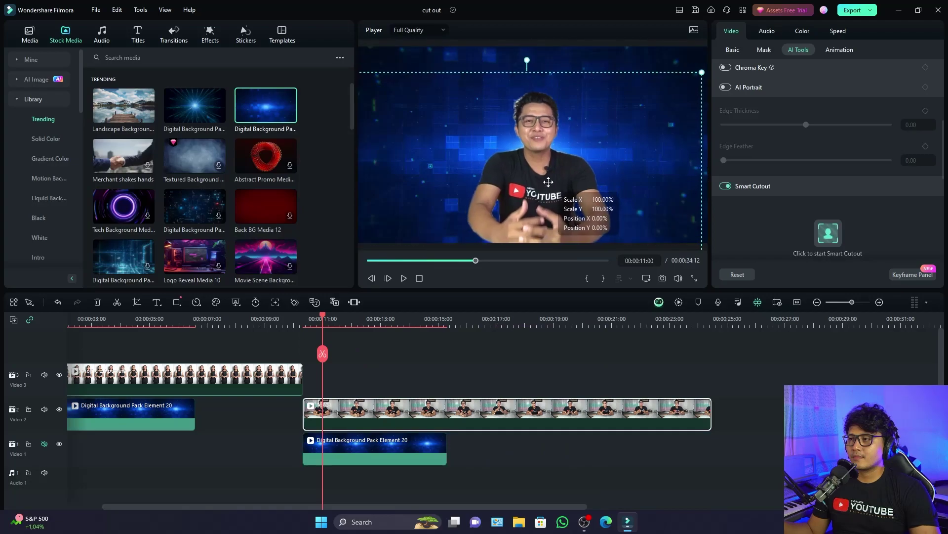
click(400, 317)
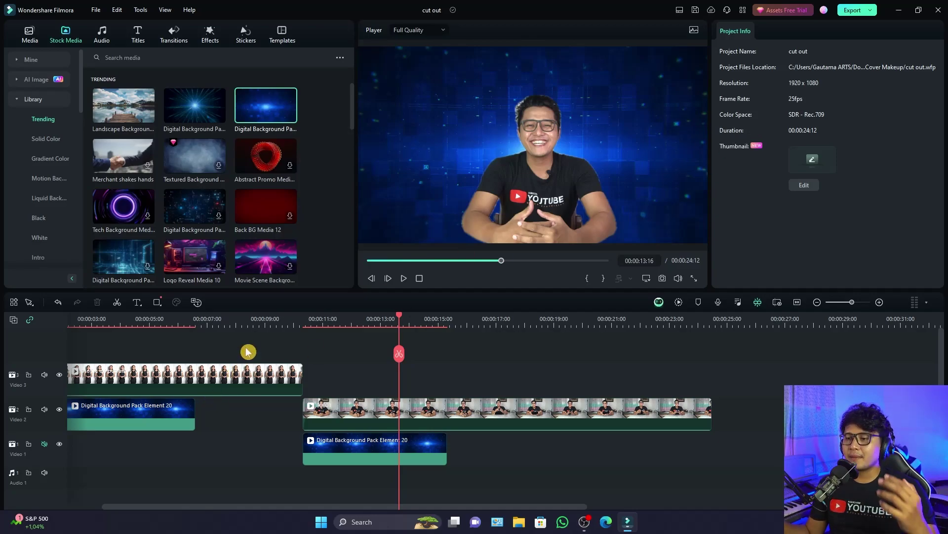
Compare the woman's clip with the man's cutout and turn off Smart Cutout on the man's clip.
click(234, 325)
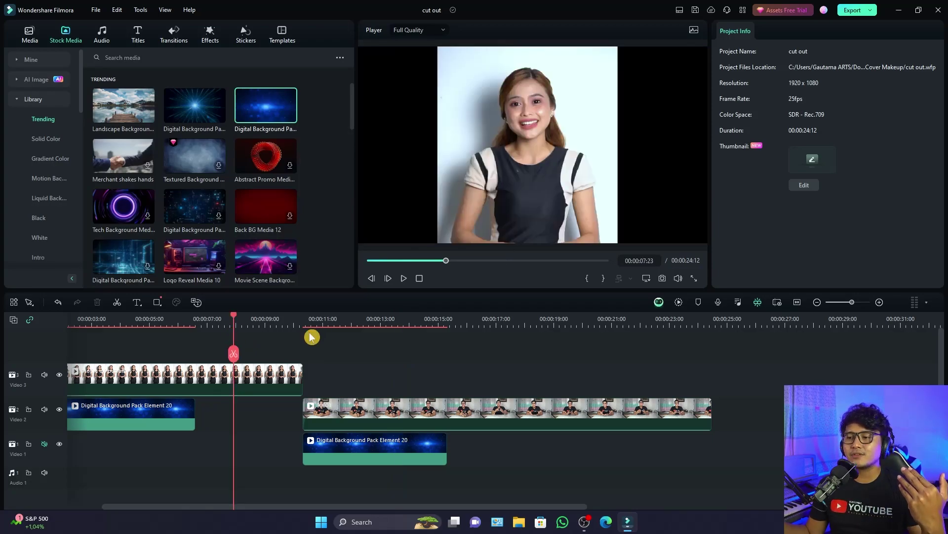
click(283, 370)
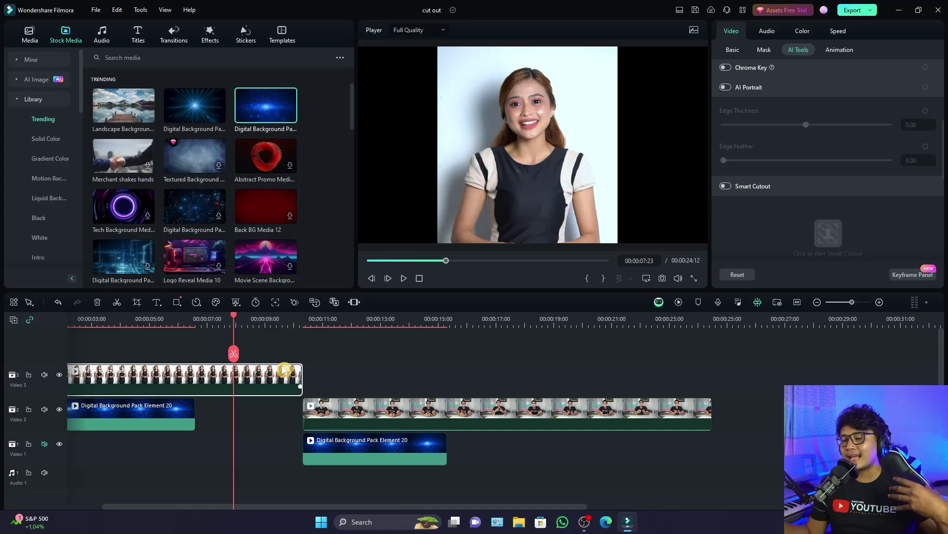
click(369, 322)
click(371, 414)
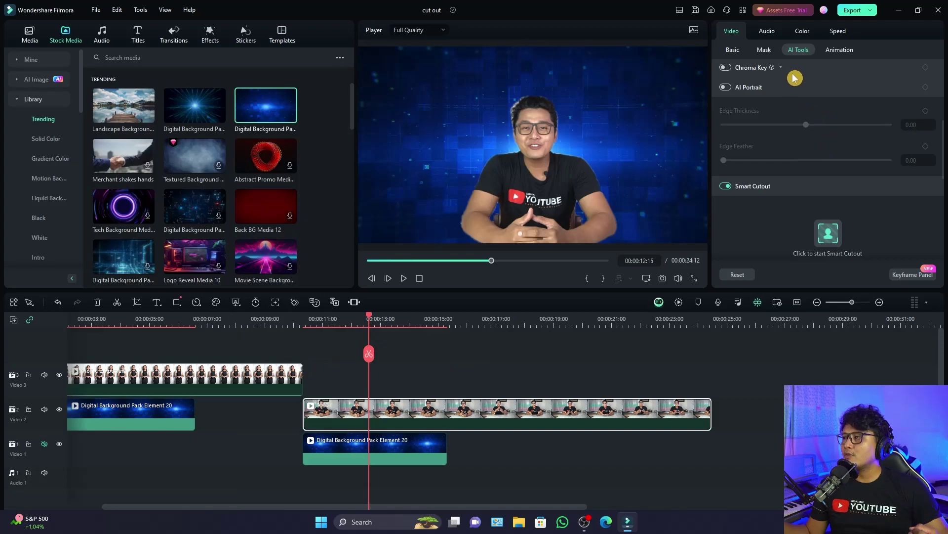
click(734, 184)
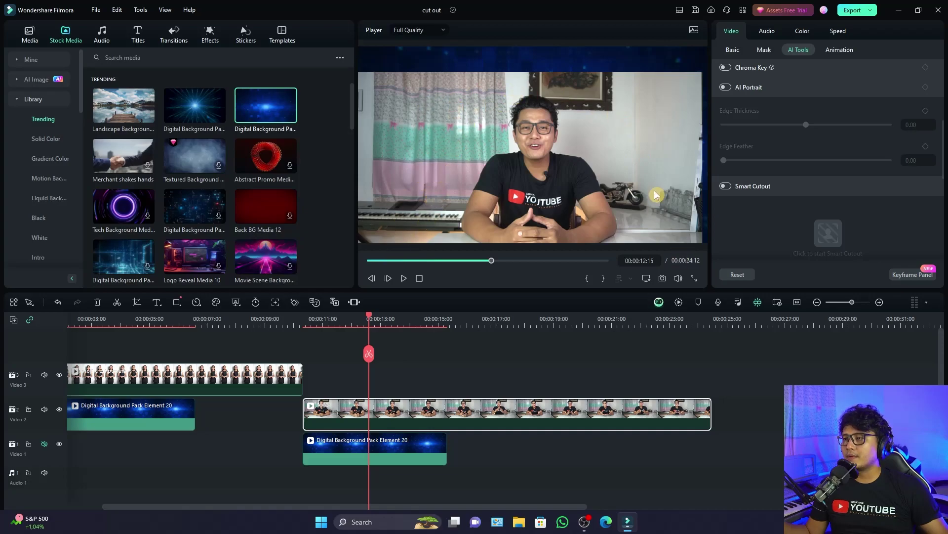
Compare the original backgrounds of the woman's and man's clips, and play the man's clip from 00:00:12:10.
click(270, 322)
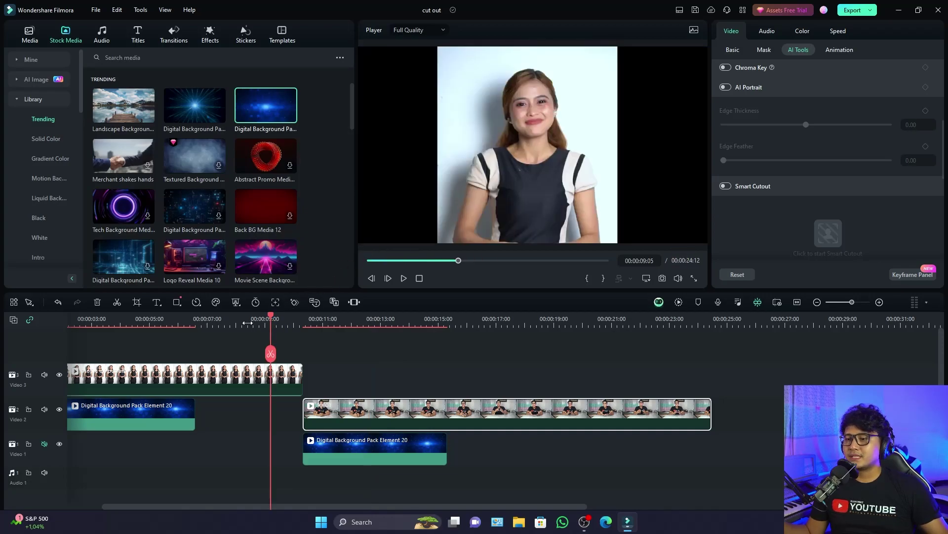
click(375, 322)
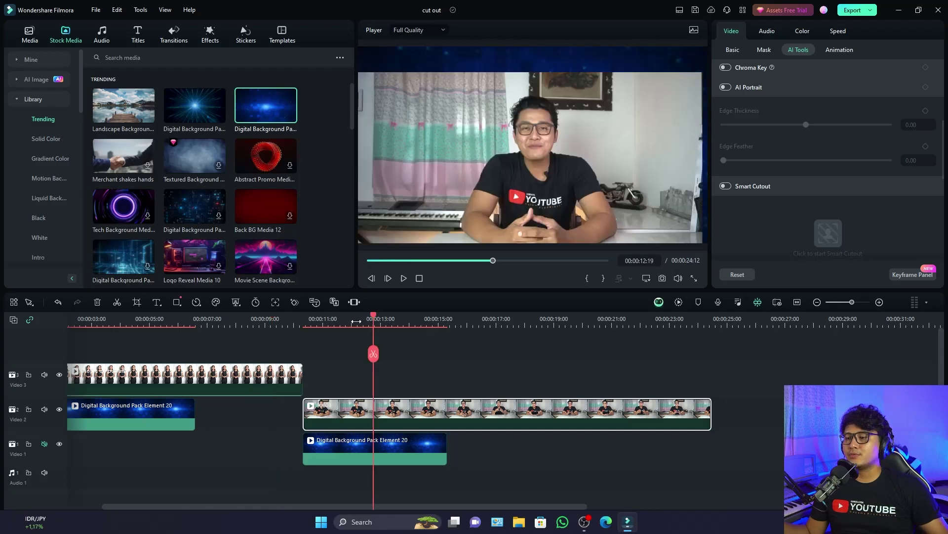
click(357, 322)
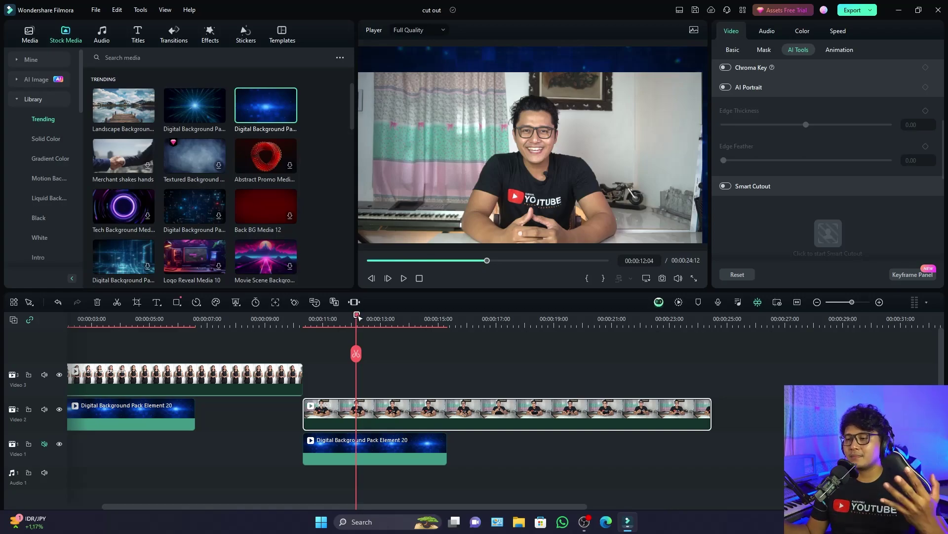
click(374, 322)
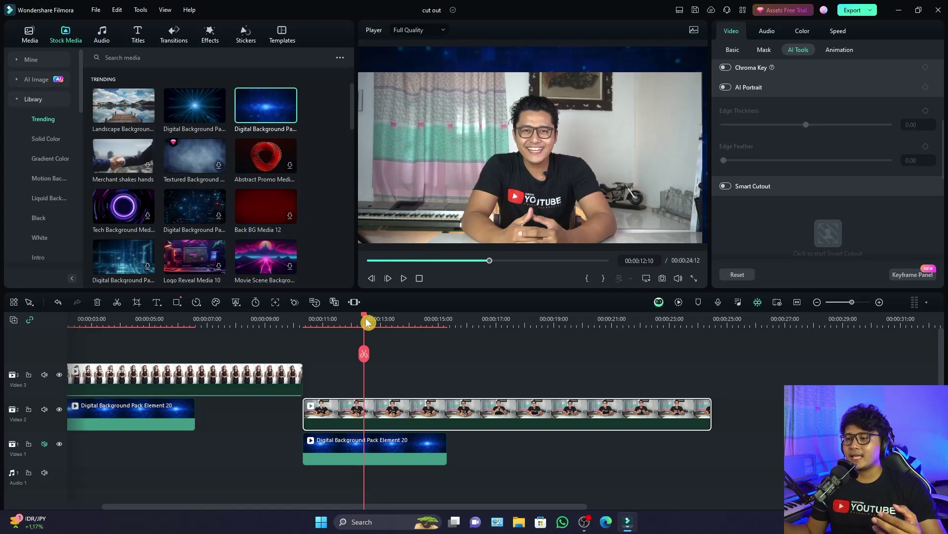
key(space)
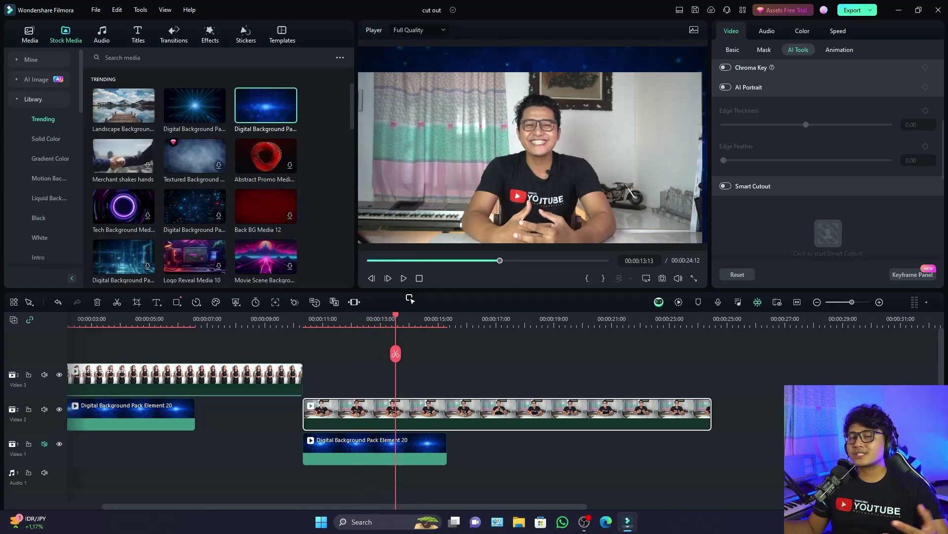